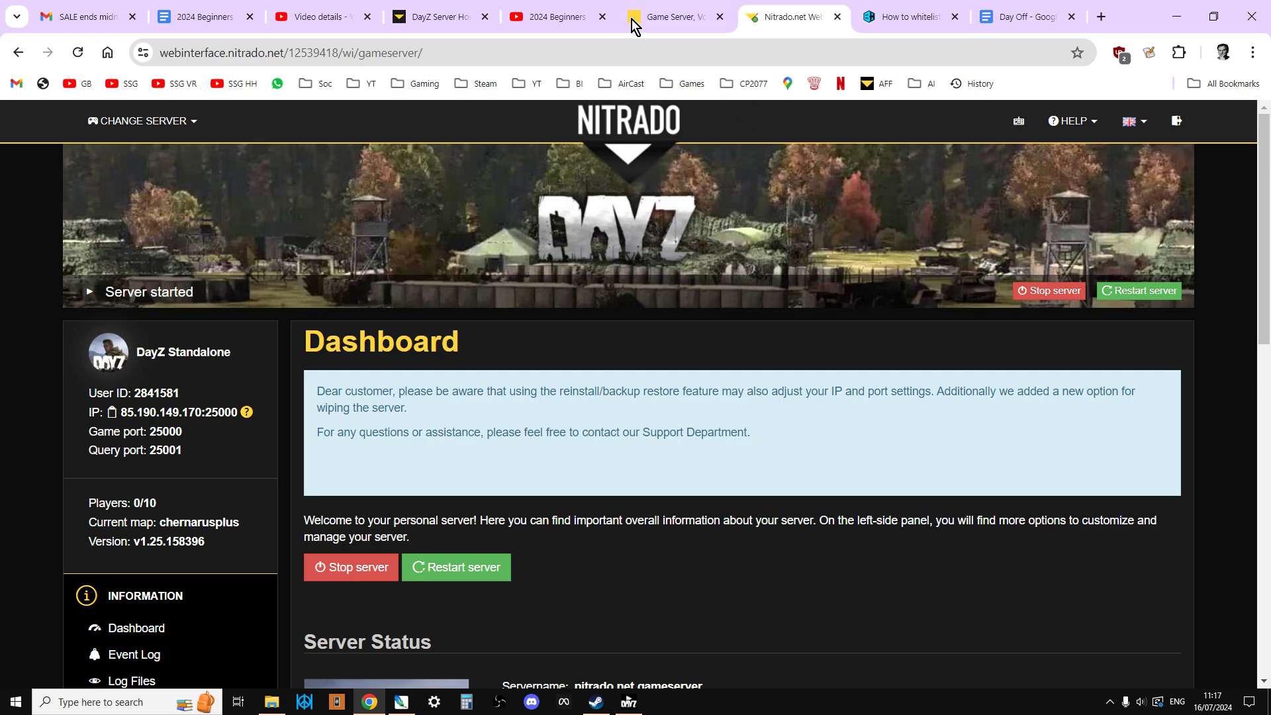
- Switch to the '2024 Beginners Guide' DayZ community server YouTube playlist
{"action": "left_click", "coordinate": [552, 16]}
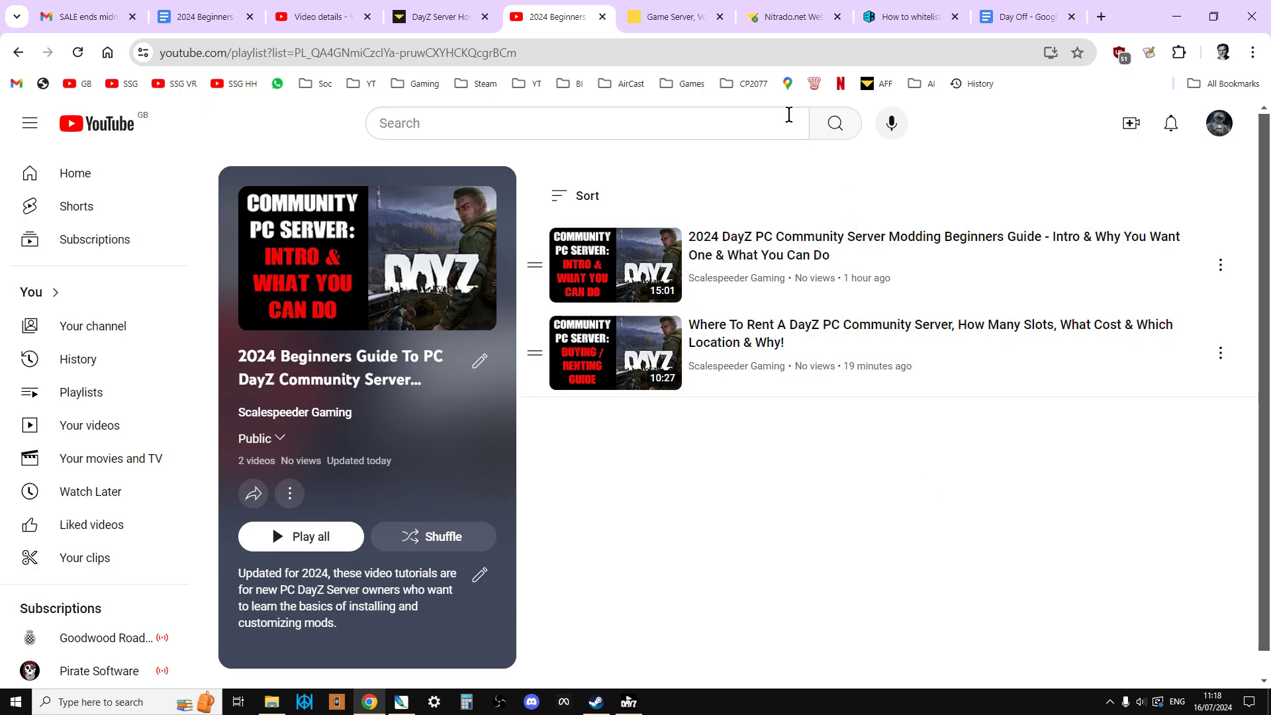
- Go to the Nitrado game server list and open the DayZ server's dashboard
{"action": "left_click", "coordinate": [692, 21]}
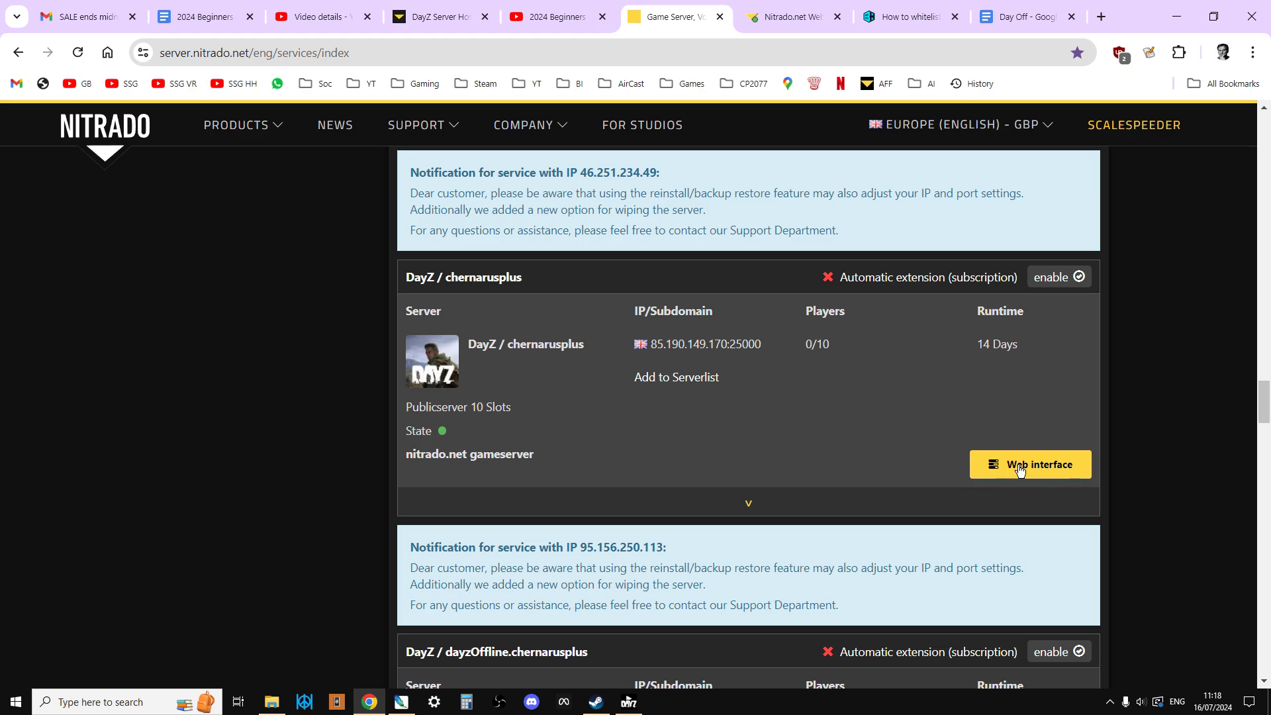
{"action": "left_click", "coordinate": [808, 21]}
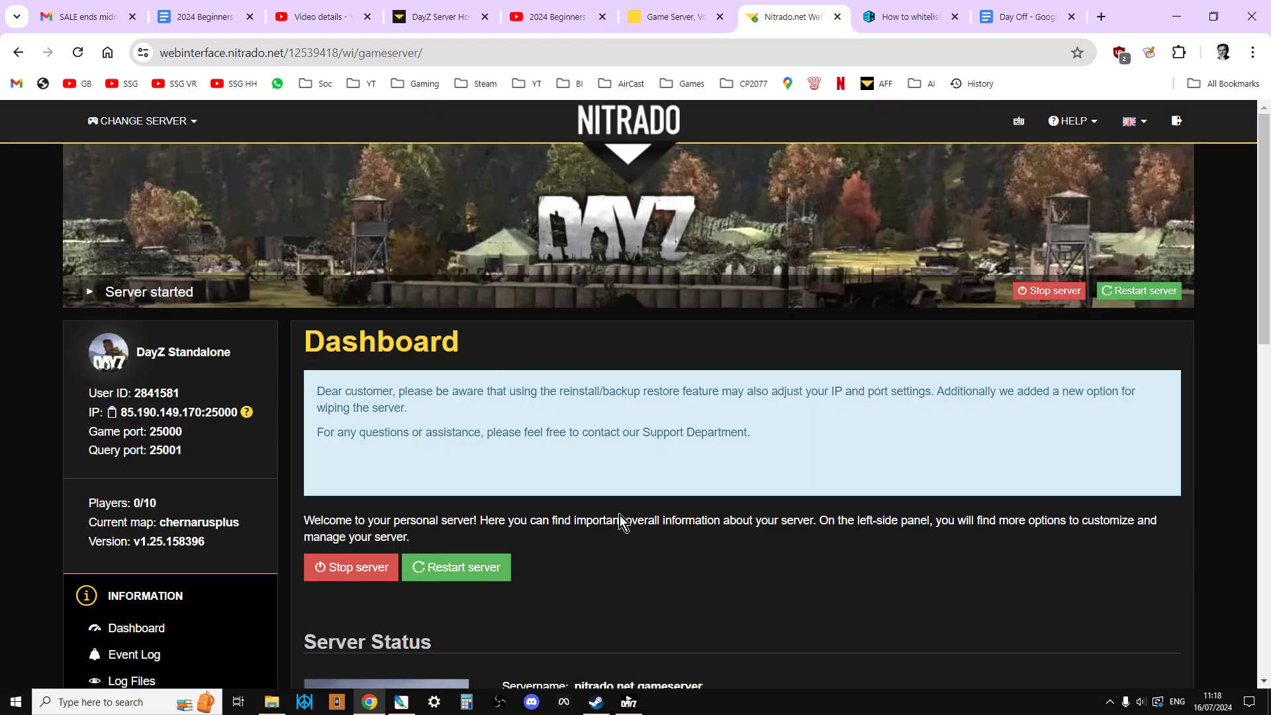
{"action": "scroll", "coordinate": [1182, 364], "scroll_direction": "down", "scroll_amount": 1}
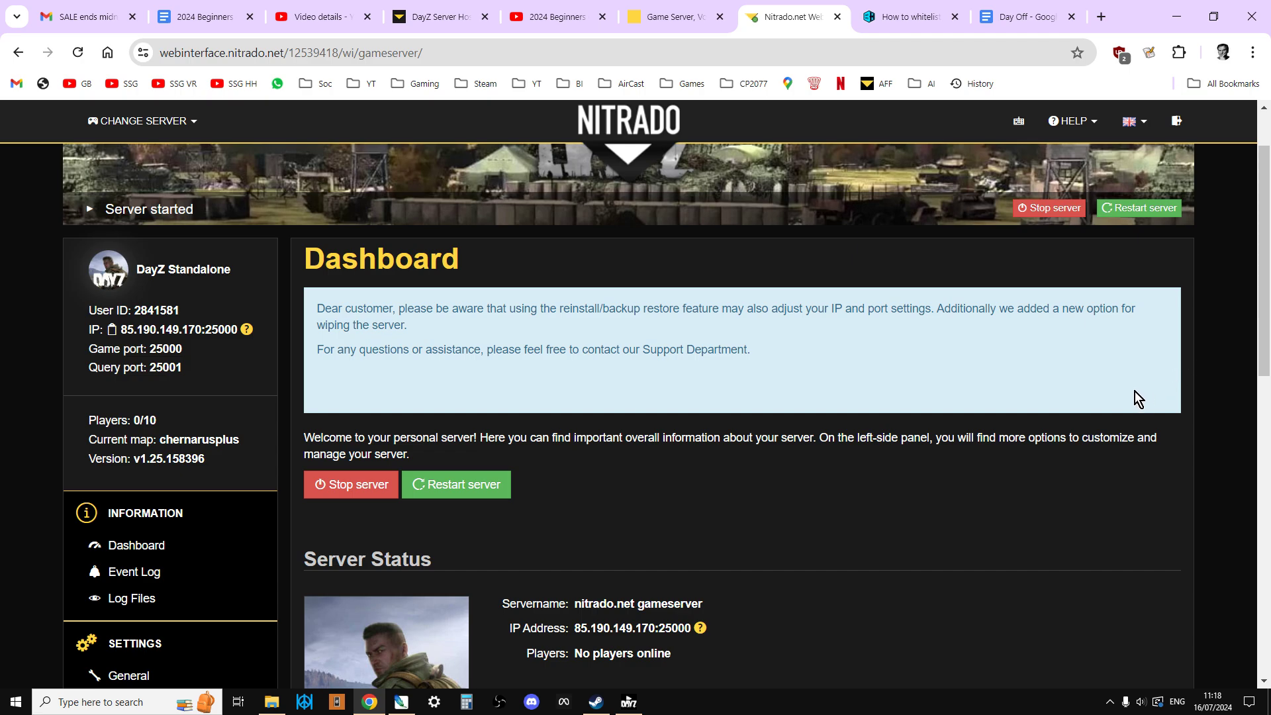
{"action": "scroll", "coordinate": [1135, 391], "scroll_direction": "down", "scroll_amount": 2}
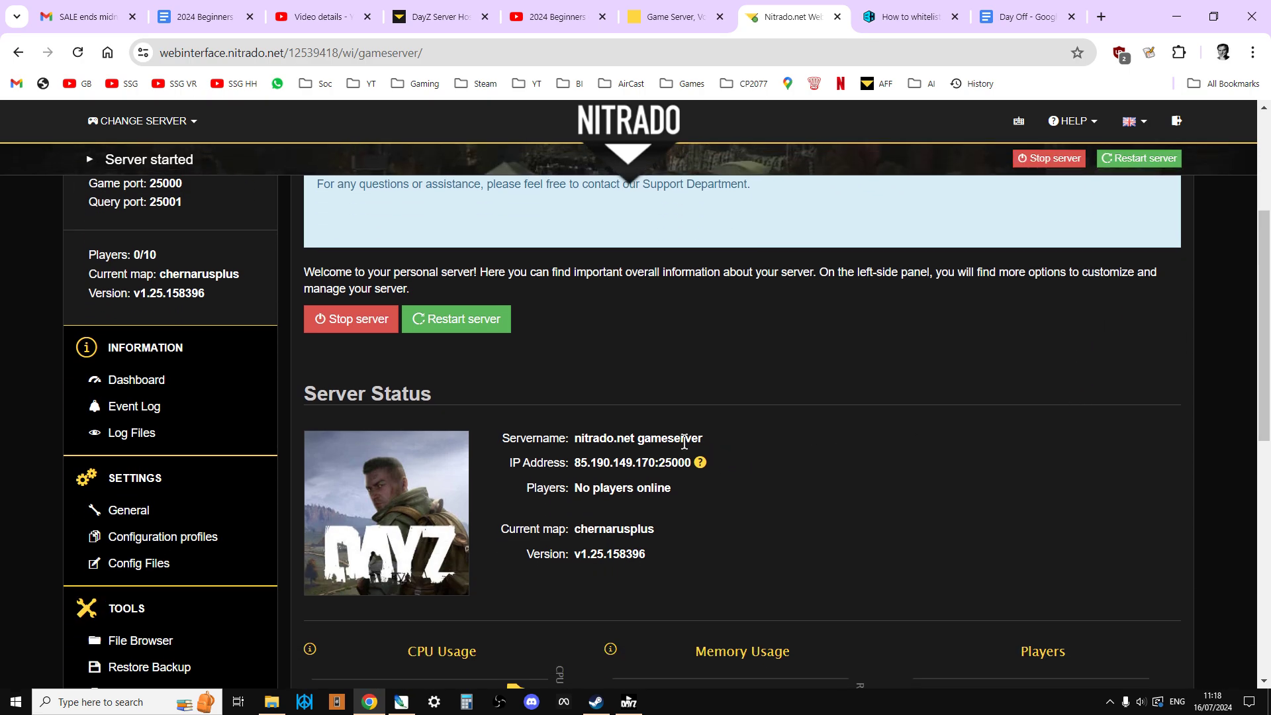
- Highlight the server name, players online, map chernarusplus and version 1.25.158396
{"action": "left_click_drag", "start_coordinate": [717, 437], "coordinate": [574, 438]}
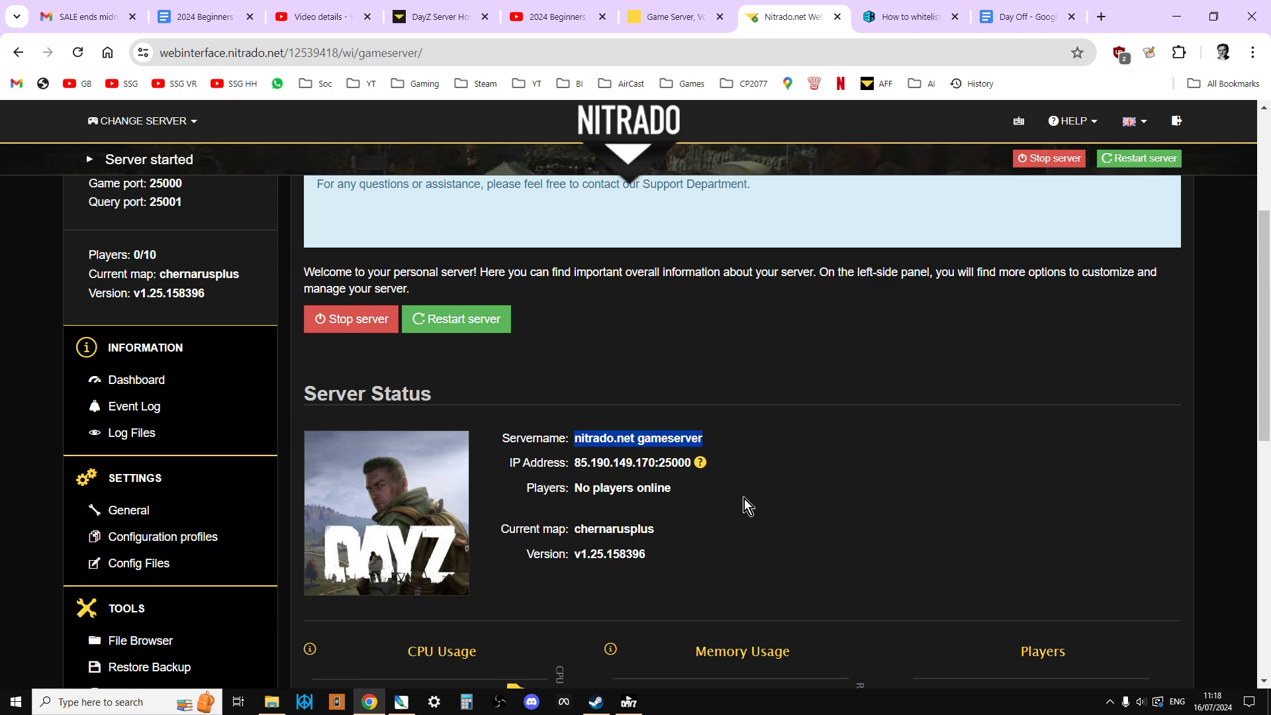
{"action": "left_click_drag", "start_coordinate": [673, 488], "coordinate": [582, 488]}
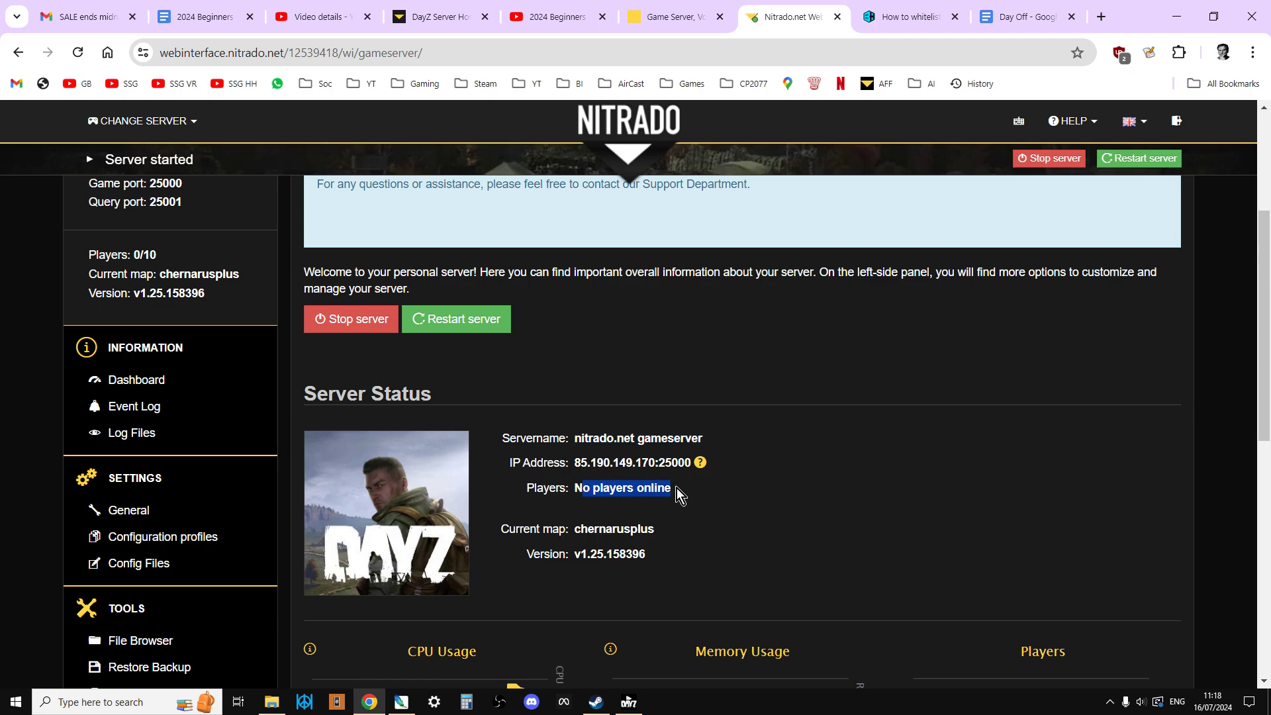
{"action": "left_click_drag", "start_coordinate": [658, 529], "coordinate": [575, 533]}
{"action": "left_click_drag", "start_coordinate": [662, 554], "coordinate": [579, 555]}
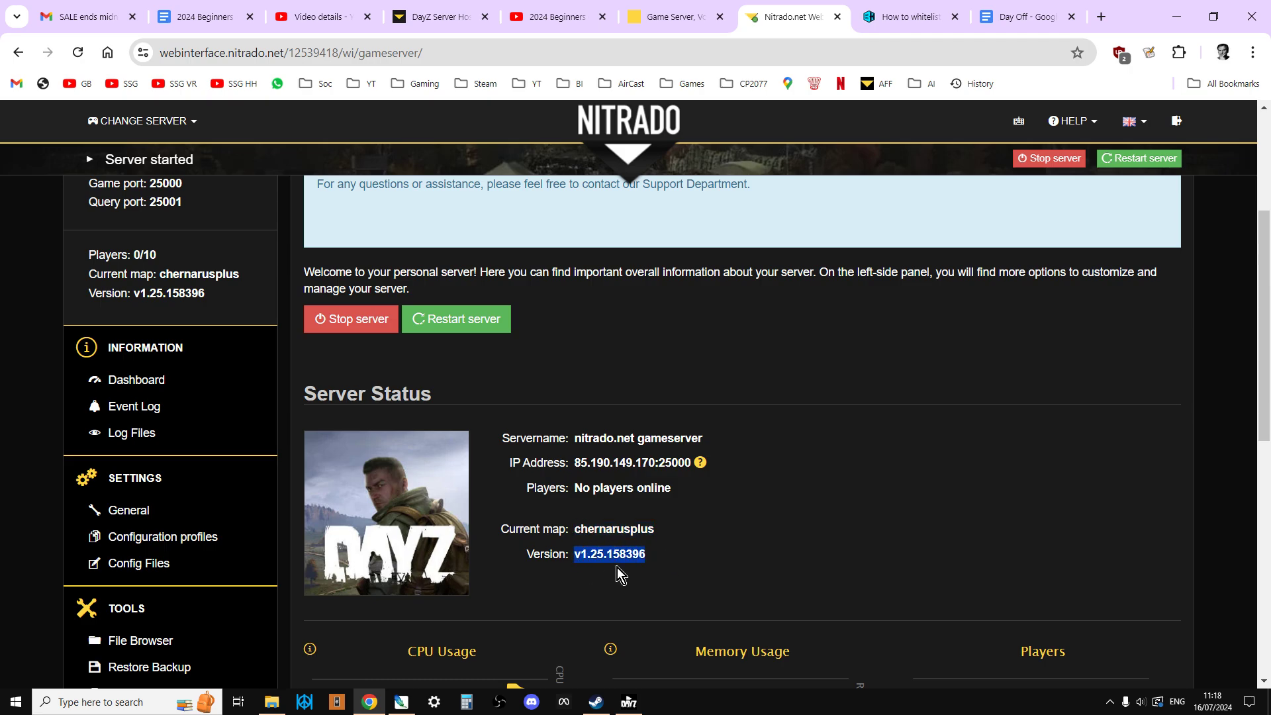
- Open the launcher's Direct Connect window and copy the server IP and port from Nitrado
{"action": "scroll", "coordinate": [600, 452], "scroll_direction": "up", "scroll_amount": 3}
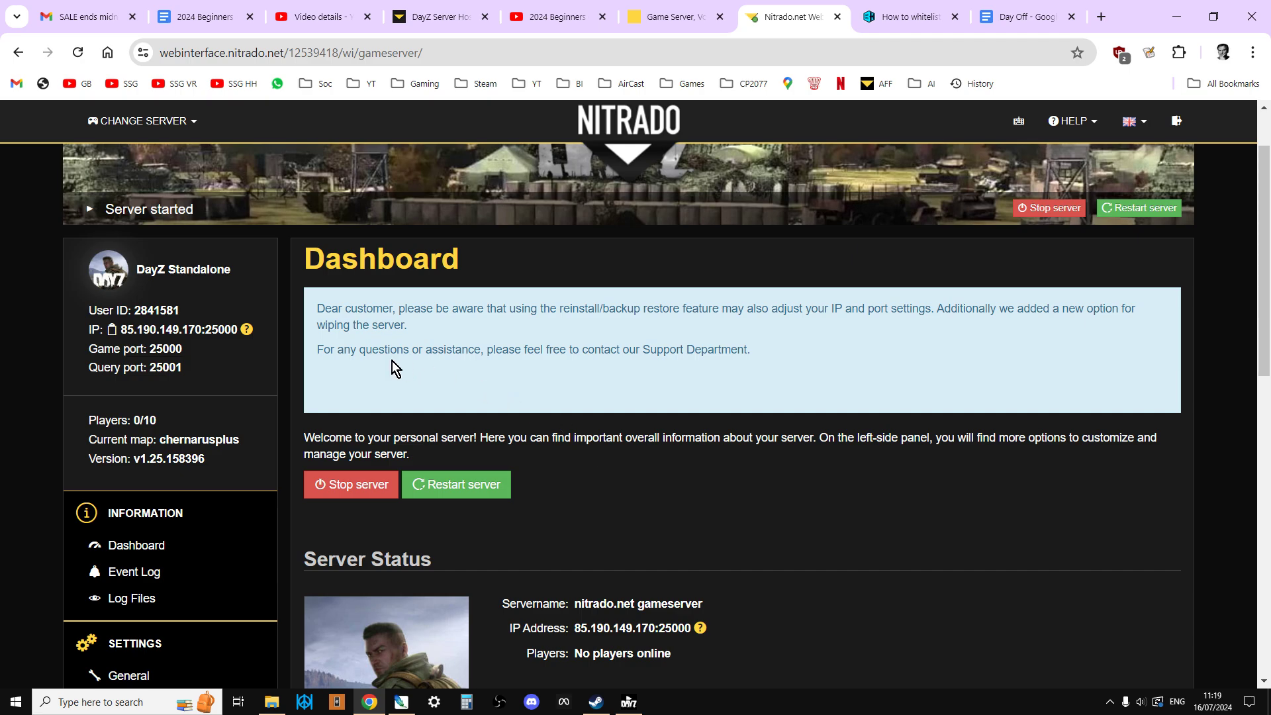
{"action": "left_click_drag", "start_coordinate": [82, 325], "coordinate": [245, 349]}
{"action": "left_click", "coordinate": [245, 348]}
{"action": "left_click", "coordinate": [629, 702]}
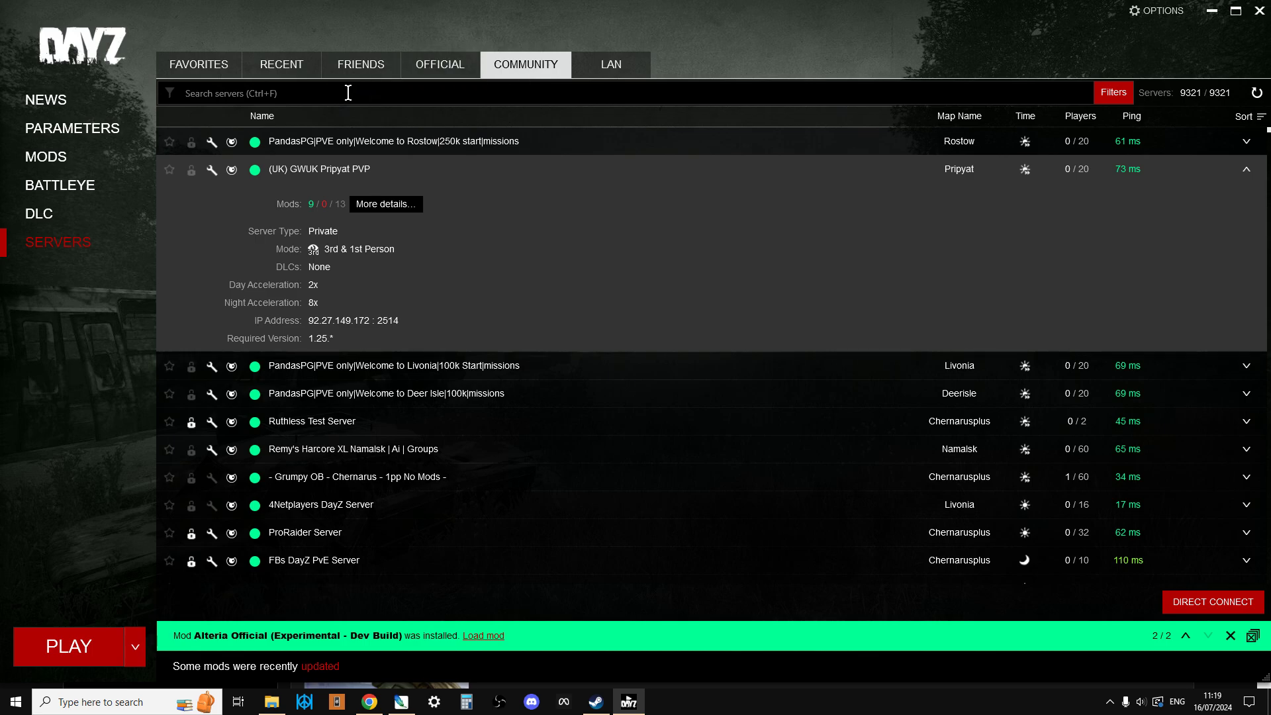
{"action": "left_click", "coordinate": [1216, 602]}
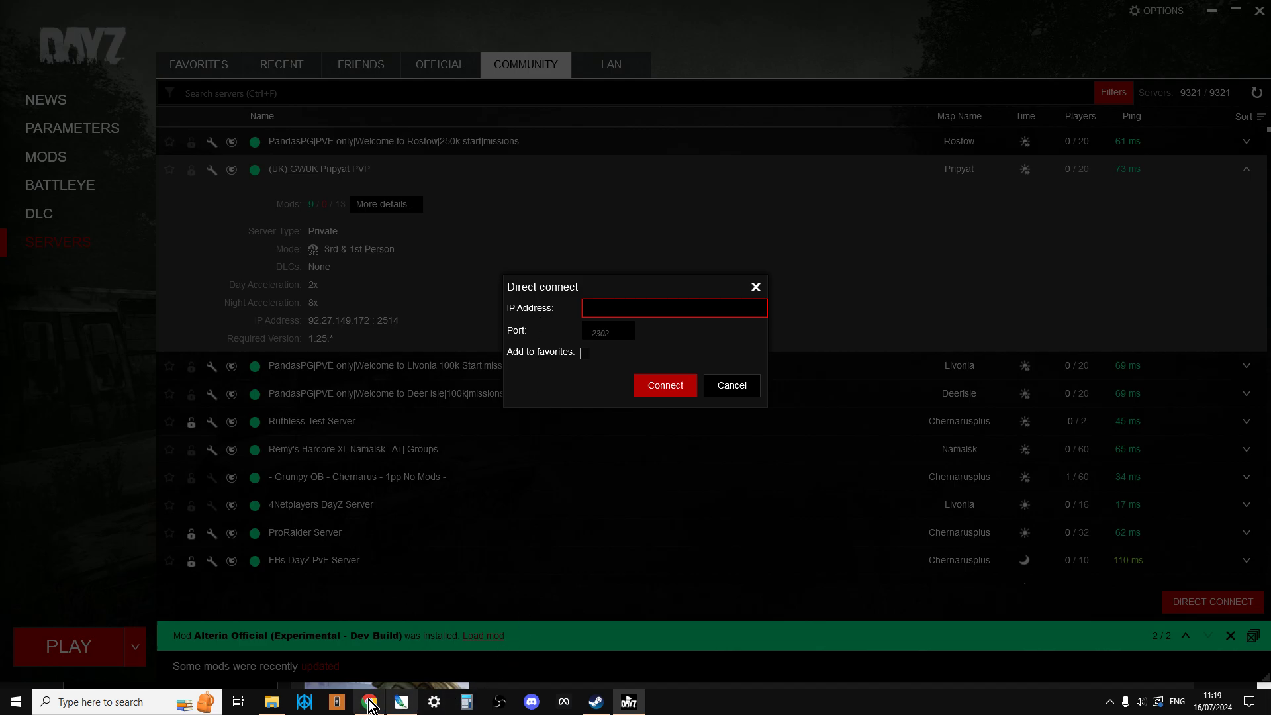
{"action": "left_click", "coordinate": [370, 705]}
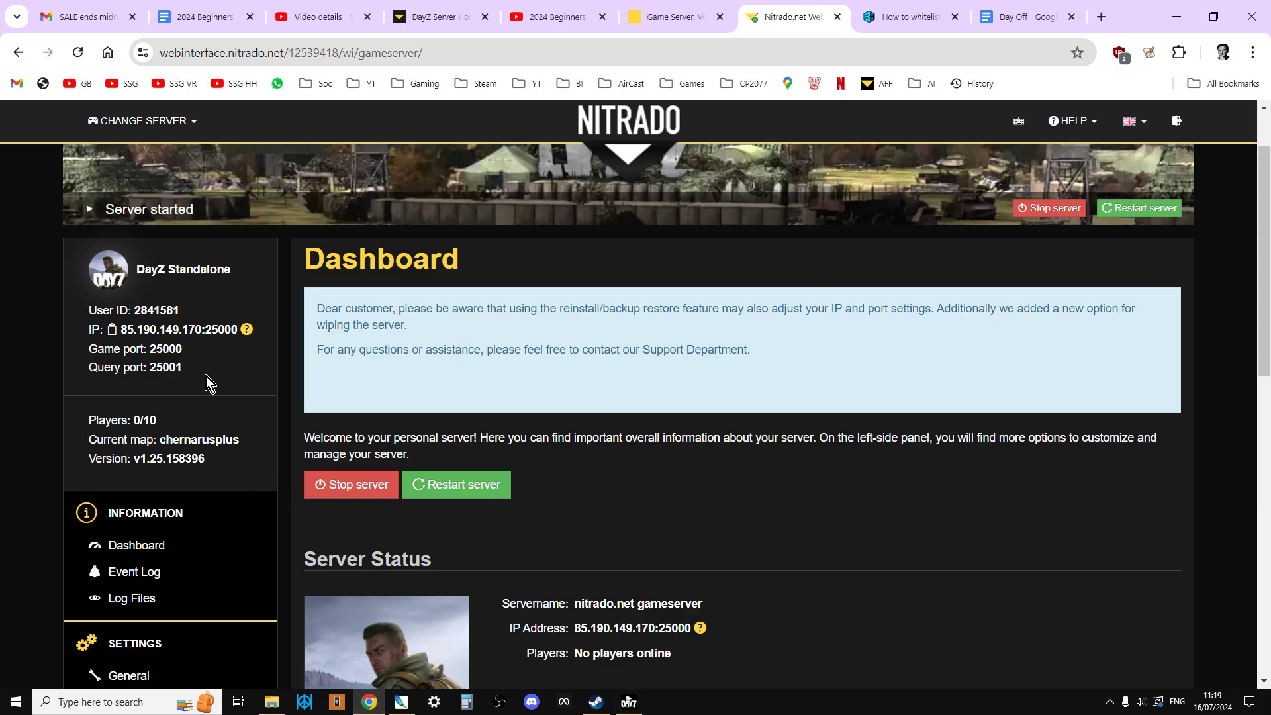
{"action": "left_click", "coordinate": [112, 329]}
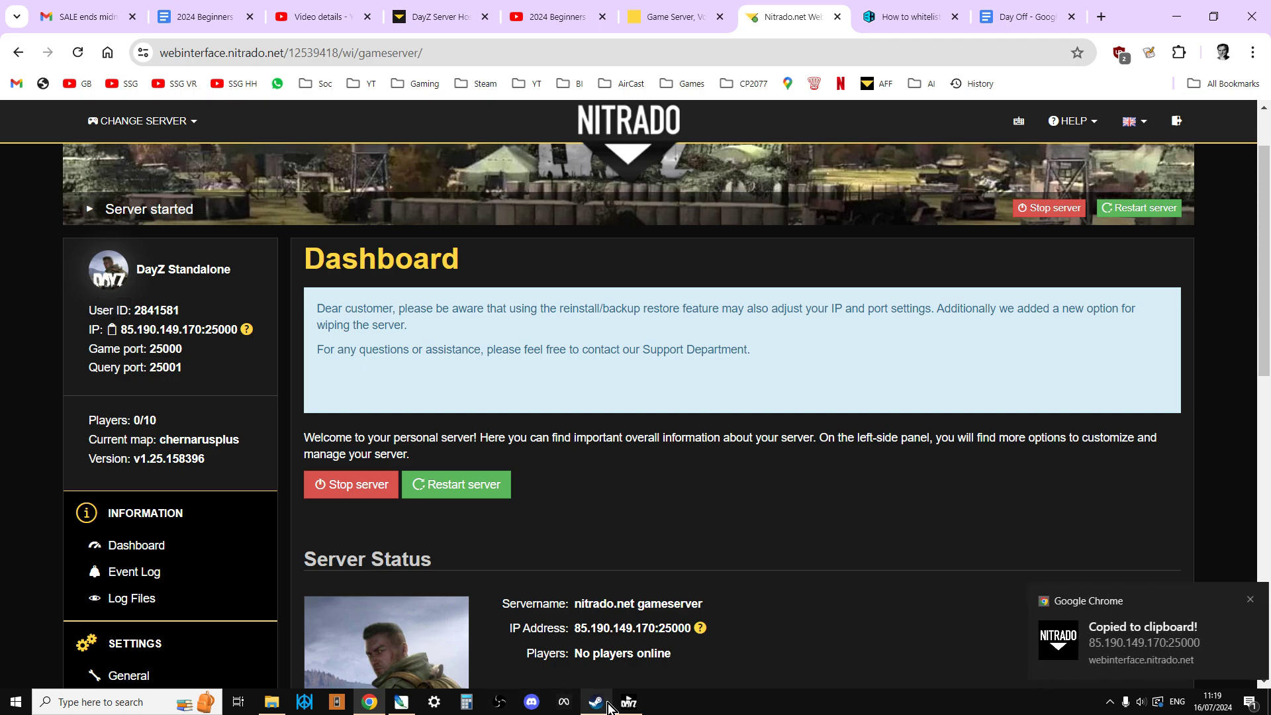
{"action": "left_click", "coordinate": [629, 703]}
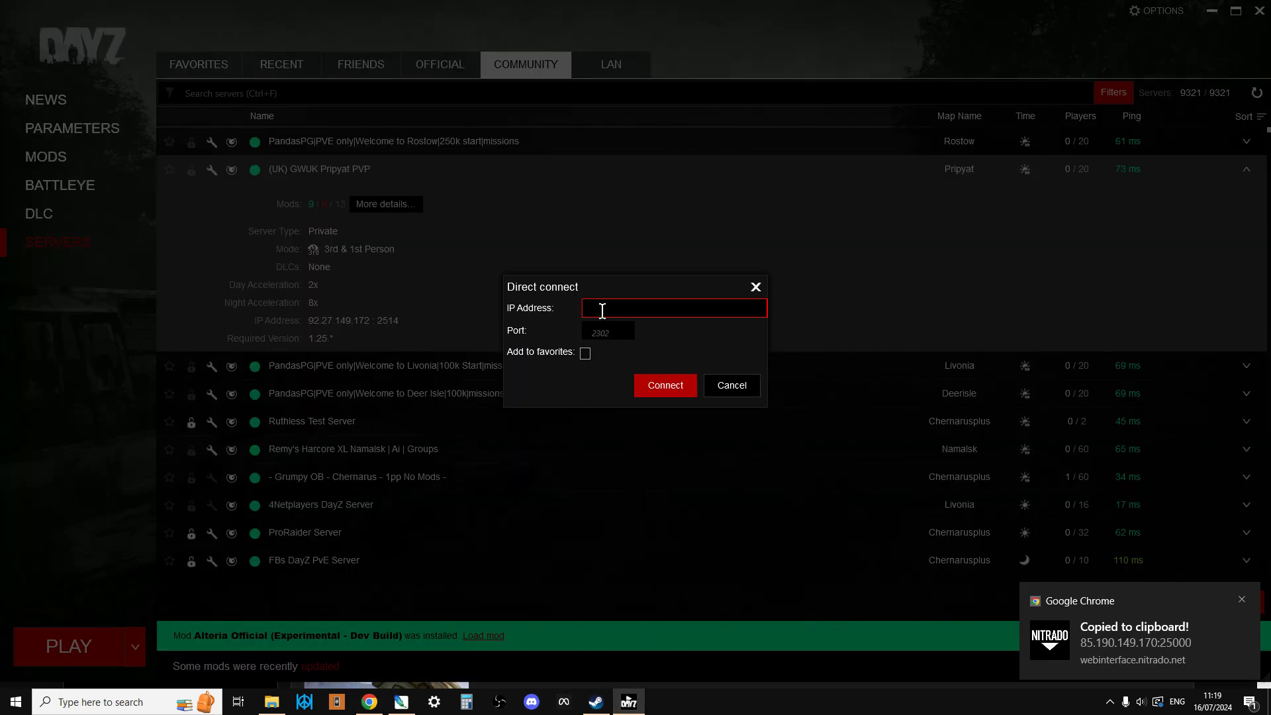
- Paste 85.190.149.170 as the IP, move port 25000 out, and toggle favorites
{"action": "right_click", "coordinate": [603, 311]}
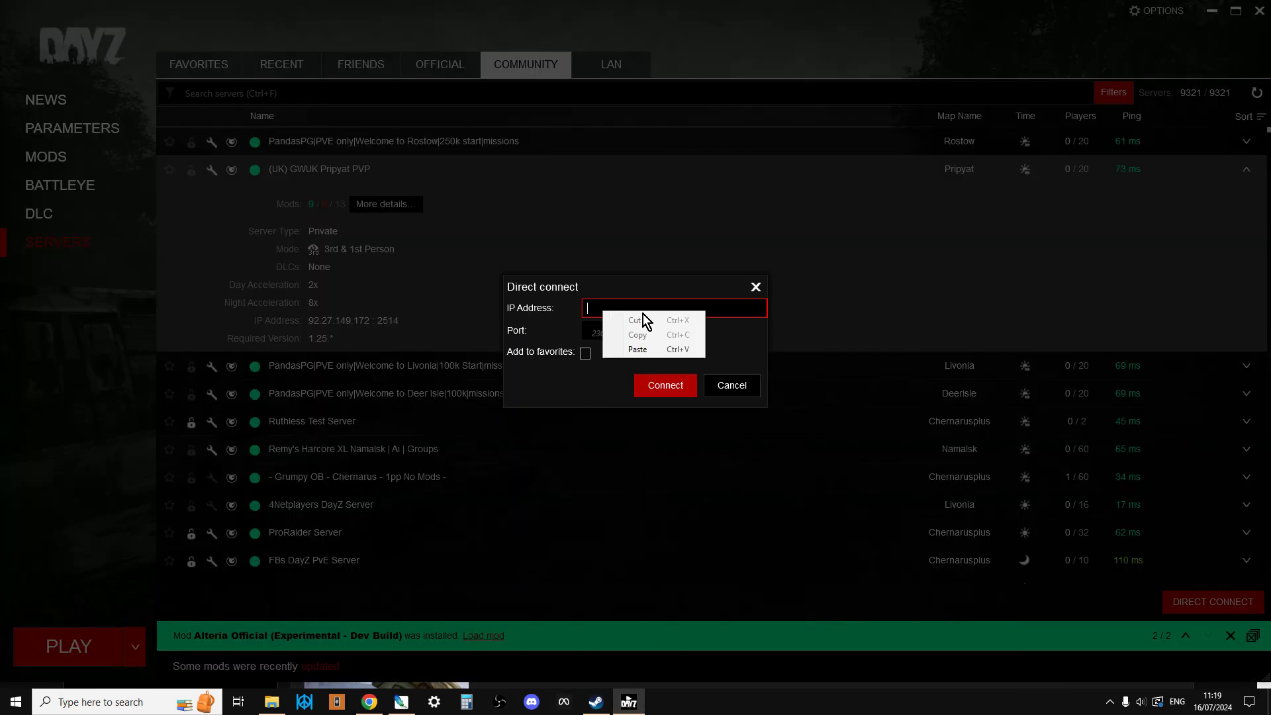
{"action": "left_click", "coordinate": [640, 347]}
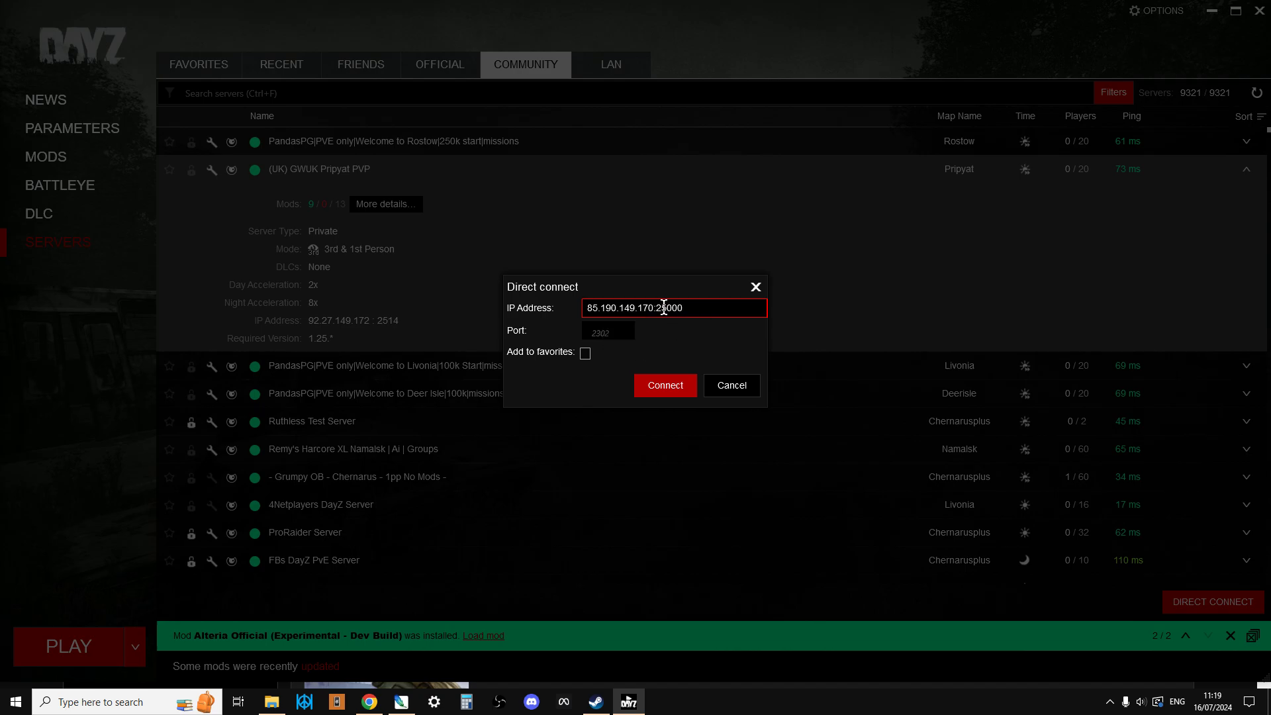
{"action": "left_click_drag", "start_coordinate": [659, 306], "coordinate": [689, 310]}
{"action": "right_click", "coordinate": [678, 311]}
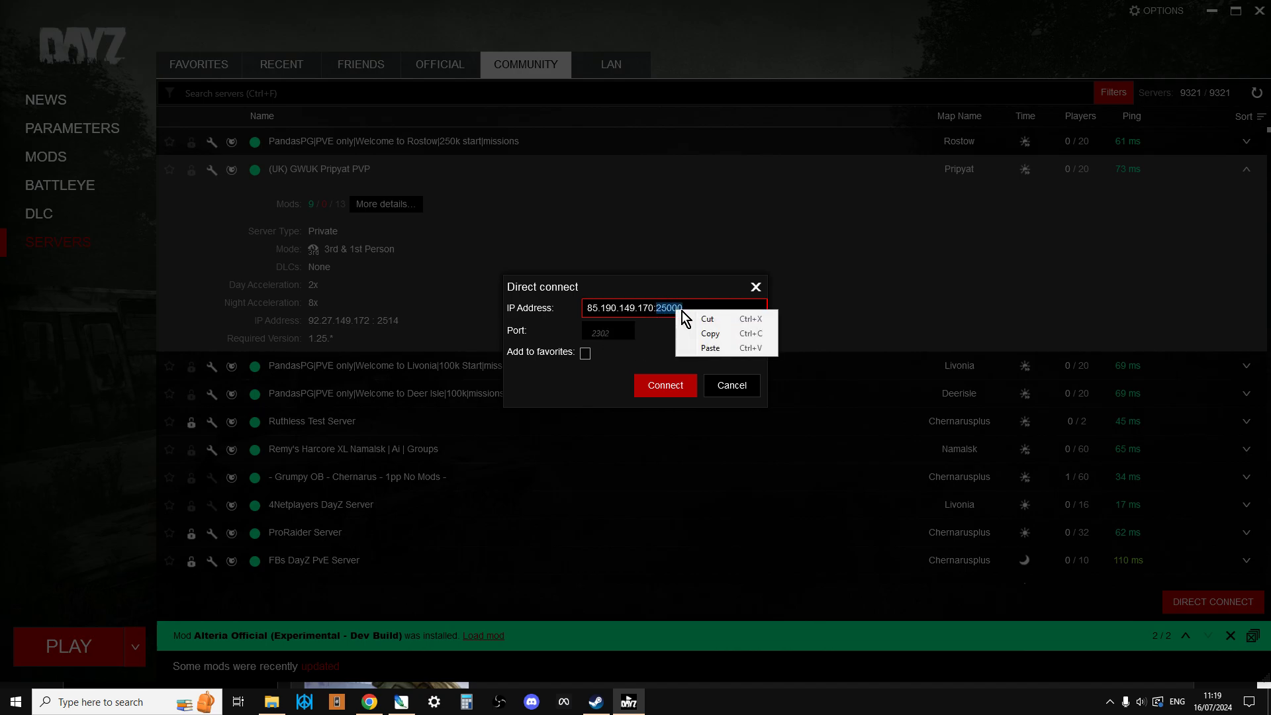
{"action": "left_click", "coordinate": [701, 319]}
{"action": "left_click", "coordinate": [603, 335]}
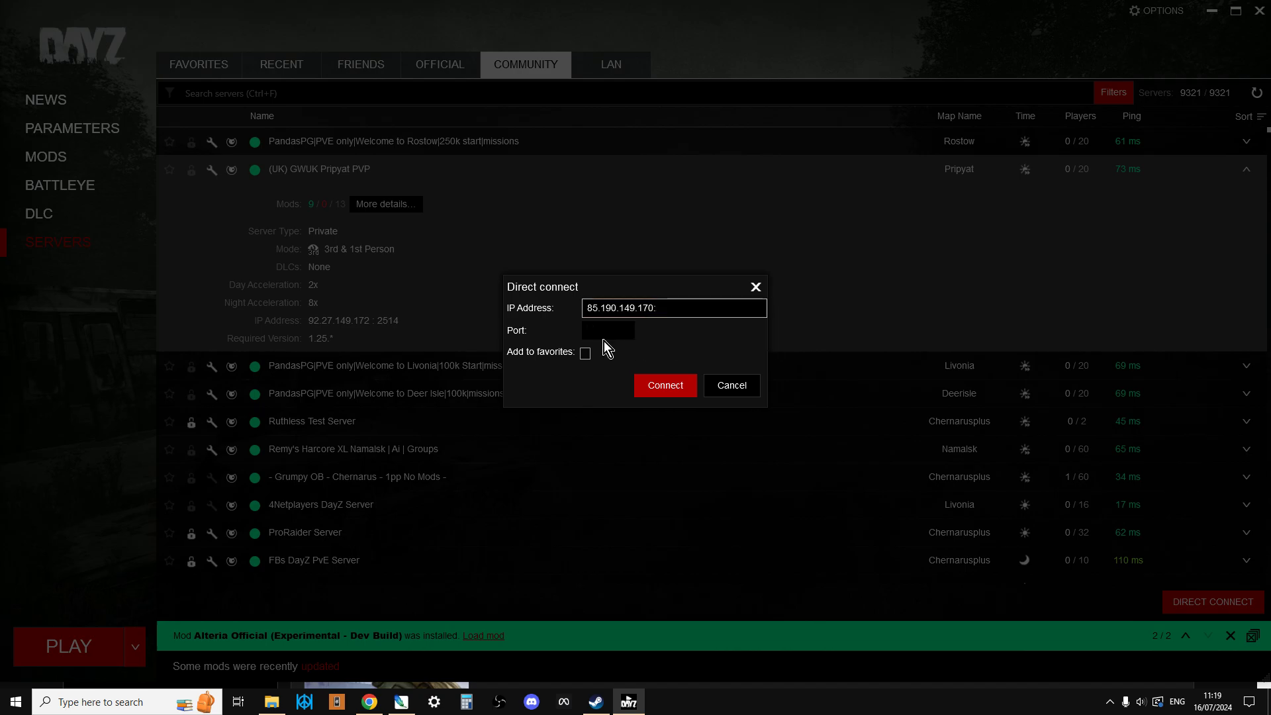
{"action": "left_click", "coordinate": [674, 309]}
{"action": "left_click", "coordinate": [585, 354]}
- Cancel Direct Connect and open the Nitrado server's General settings page
{"action": "left_click", "coordinate": [743, 385]}
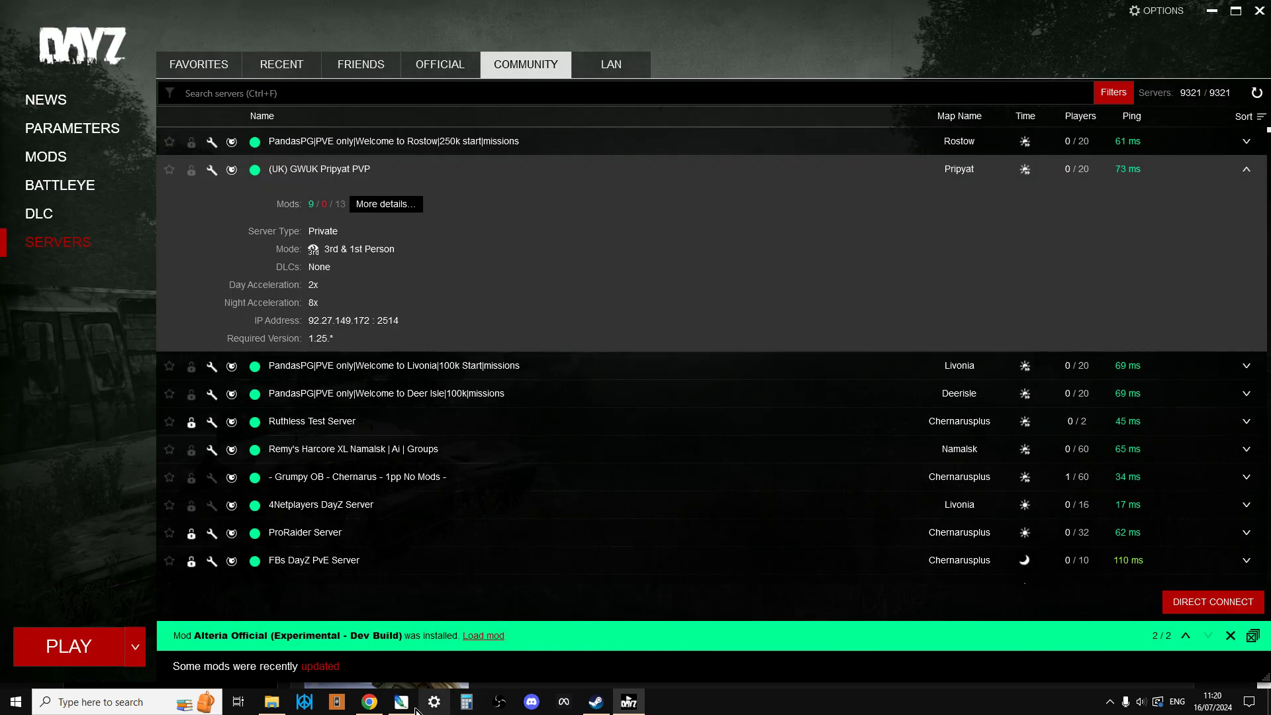
{"action": "left_click", "coordinate": [382, 704]}
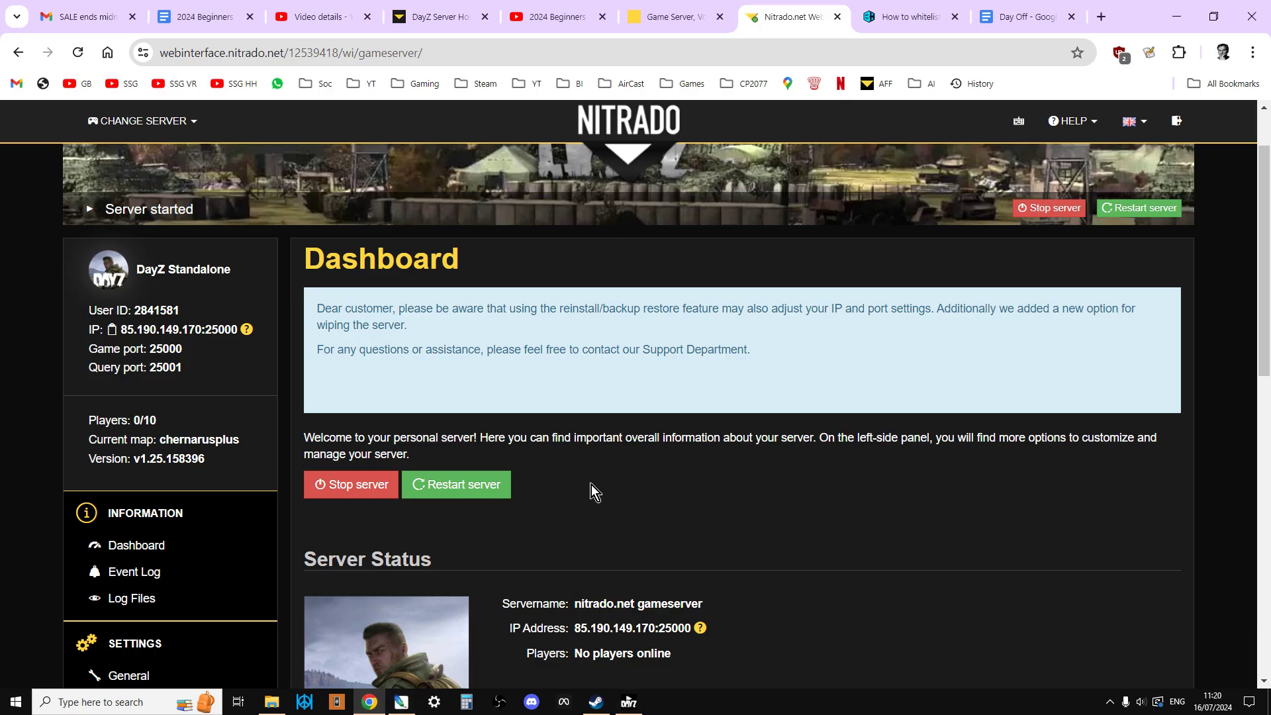
{"action": "scroll", "coordinate": [659, 424], "scroll_direction": "down", "scroll_amount": 1}
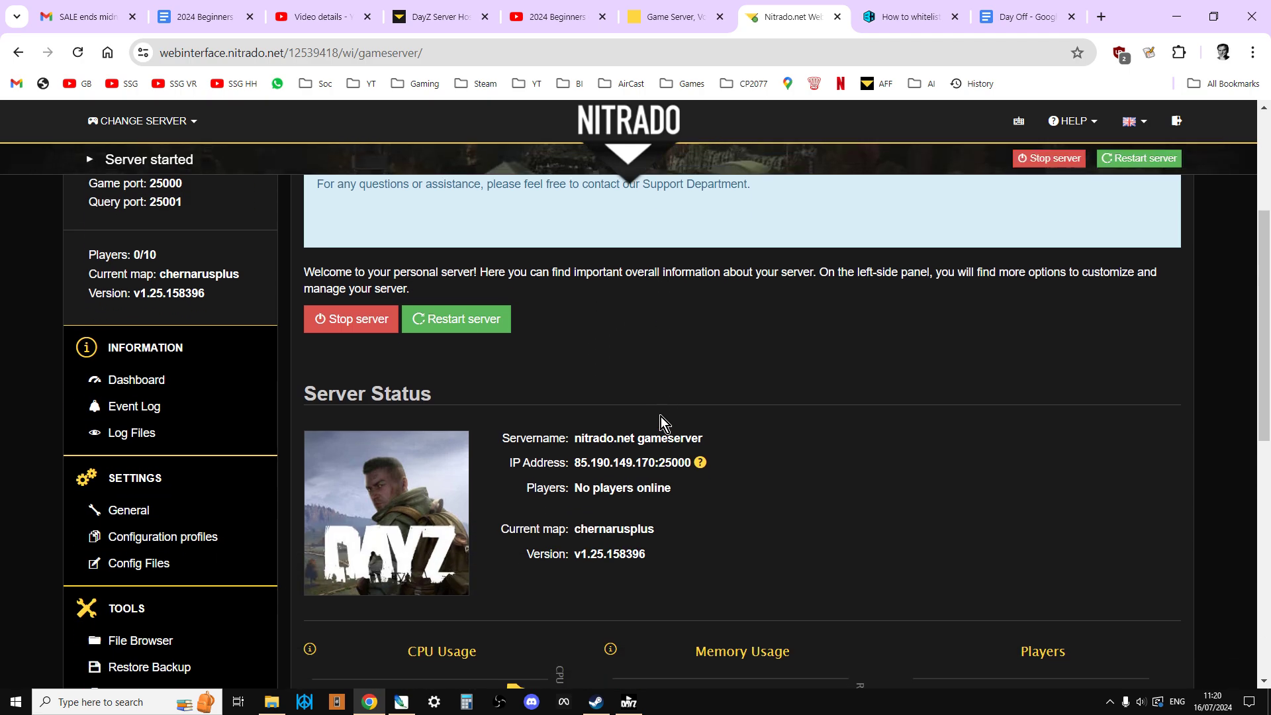
{"action": "left_click", "coordinate": [133, 511]}
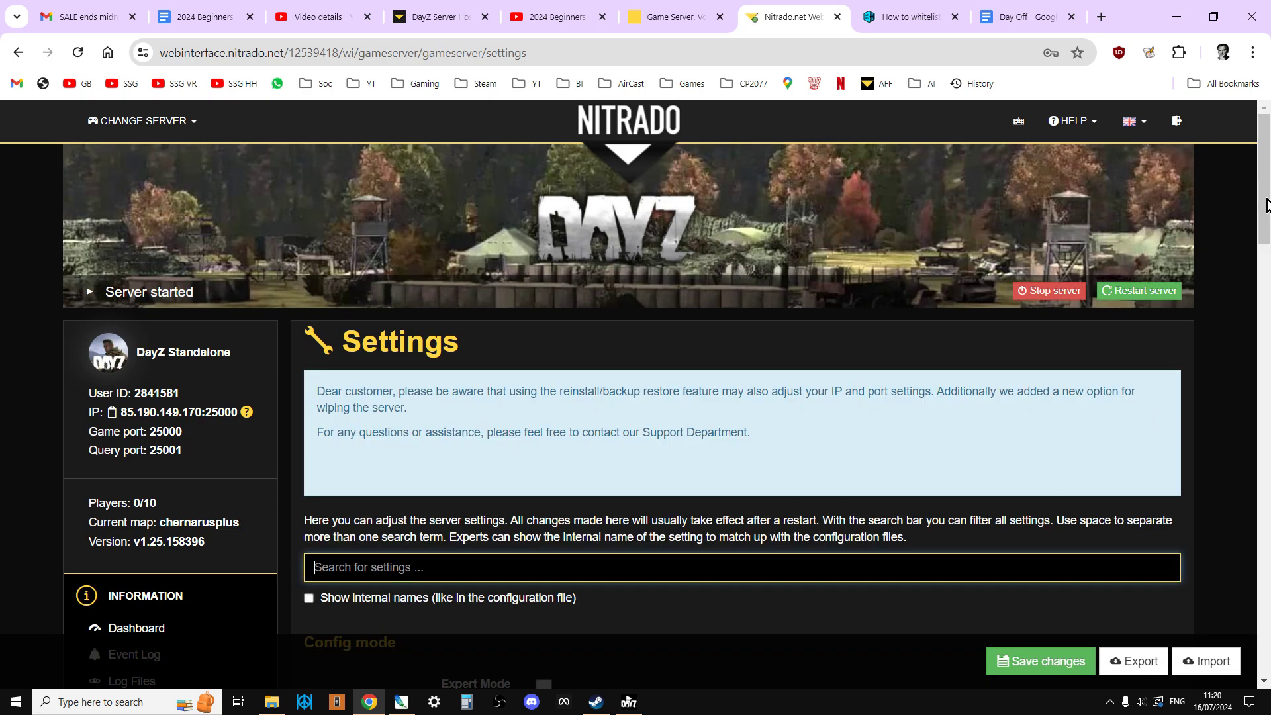
- Switch the browser to full screen and scroll through the General settings
{"action": "left_click_drag", "start_coordinate": [1267, 205], "coordinate": [1267, 248]}
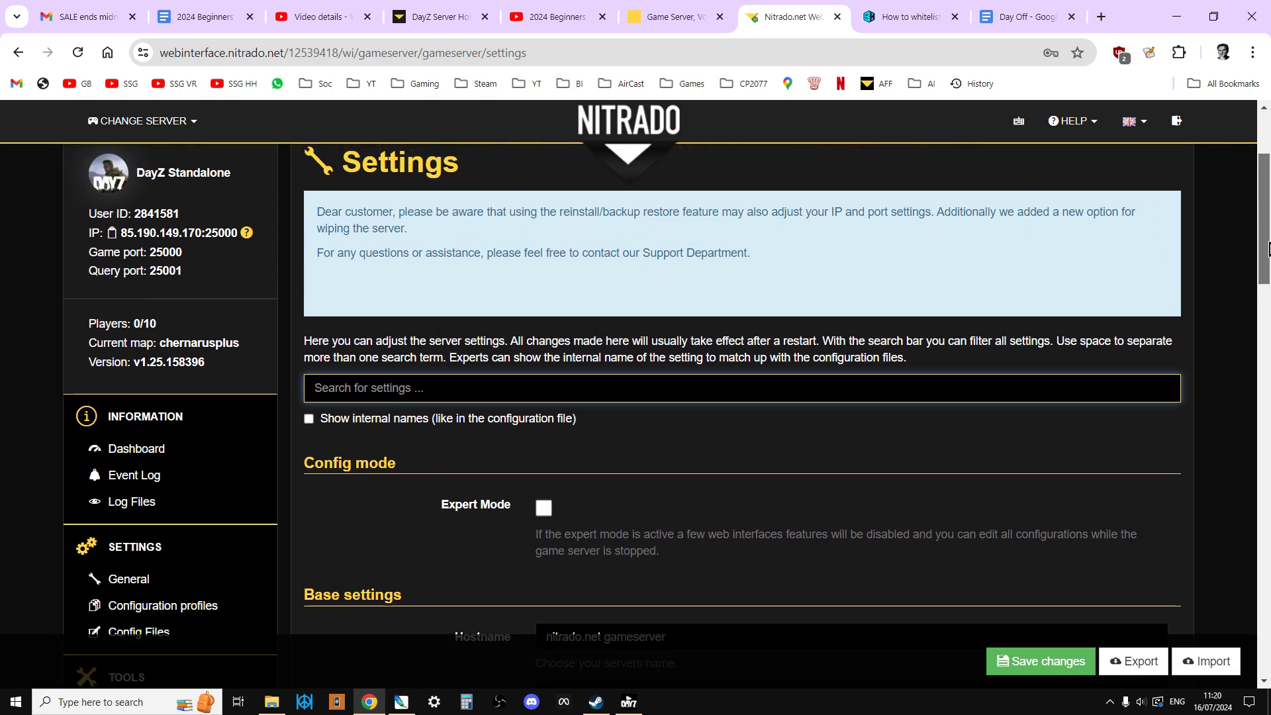
{"action": "key", "text": "F11"}
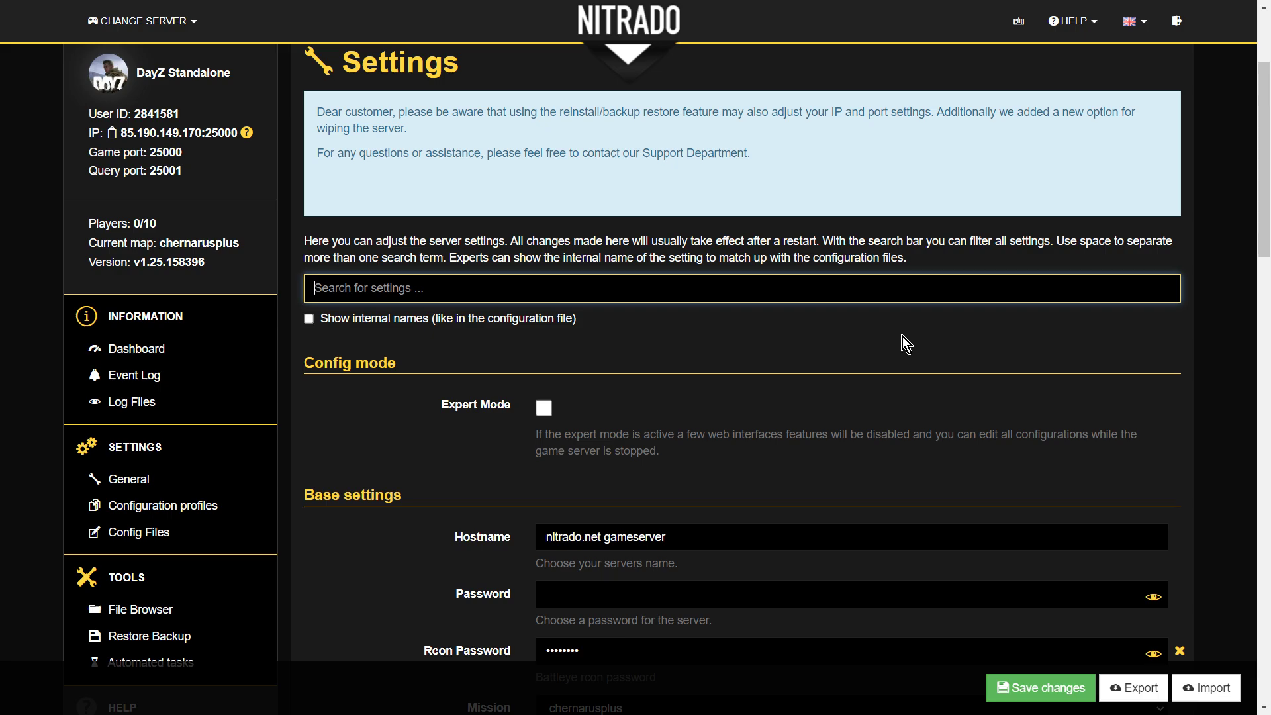
{"action": "scroll", "coordinate": [820, 399], "scroll_direction": "down", "scroll_amount": 1}
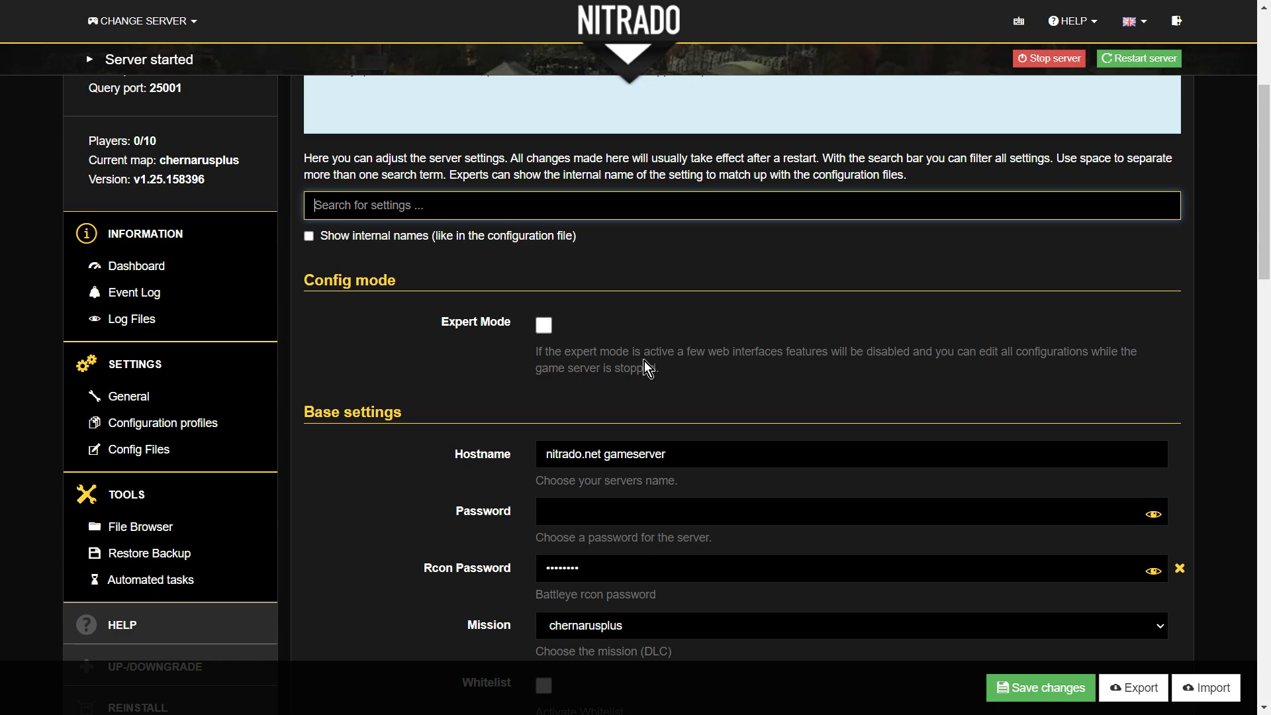
{"action": "scroll", "coordinate": [648, 368], "scroll_direction": "down", "scroll_amount": 1}
{"action": "scroll", "coordinate": [639, 411], "scroll_direction": "down", "scroll_amount": 2}
{"action": "scroll", "coordinate": [641, 421], "scroll_direction": "down", "scroll_amount": 3}
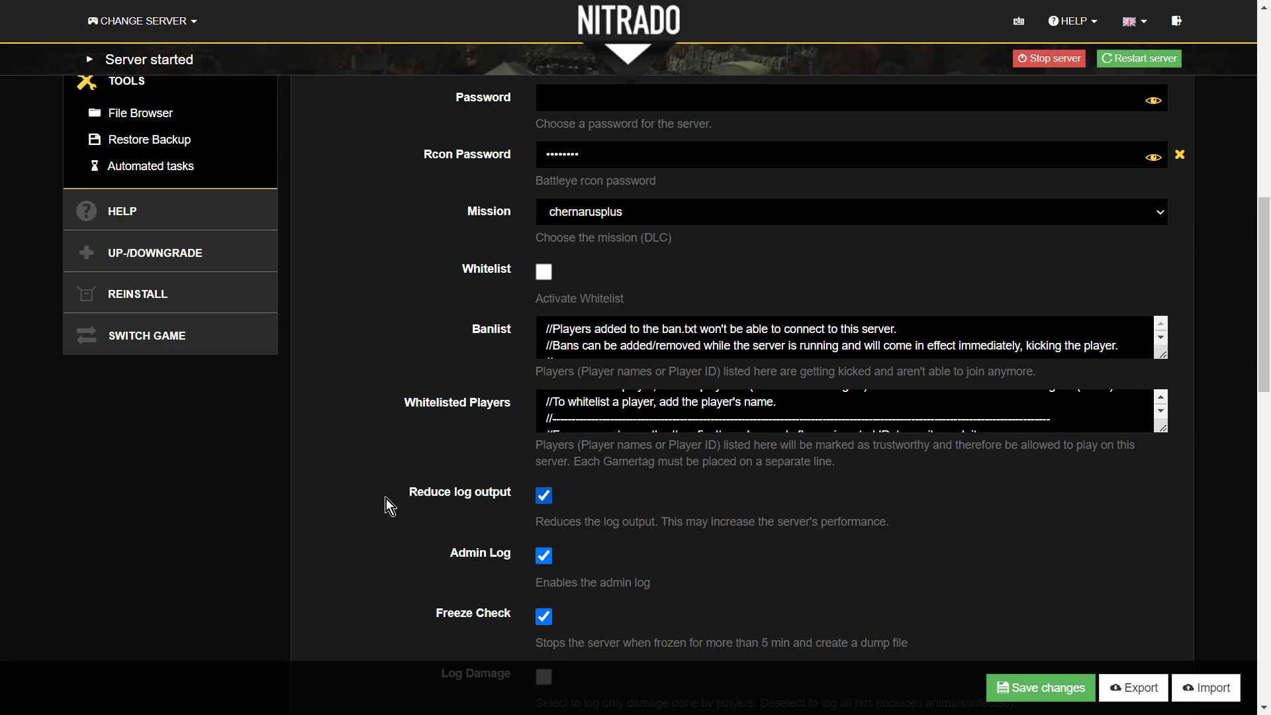
{"action": "scroll", "coordinate": [387, 493], "scroll_direction": "down", "scroll_amount": 6}
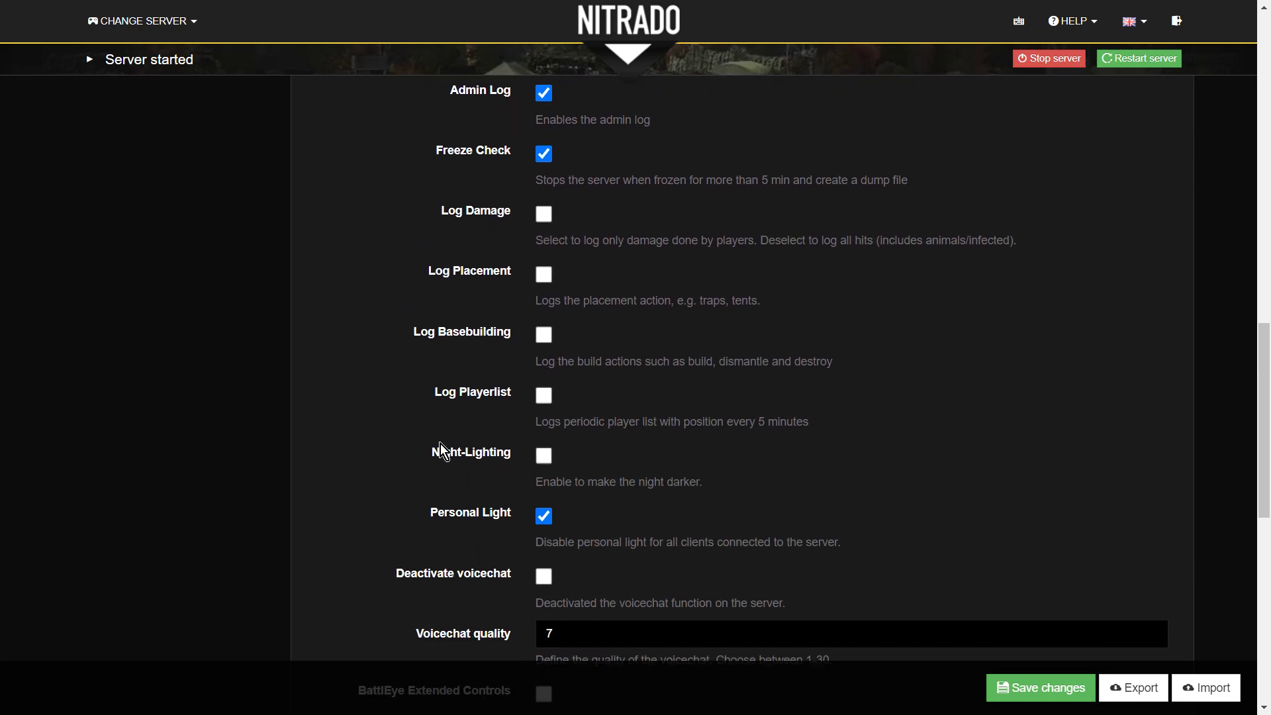
{"action": "scroll", "coordinate": [440, 452], "scroll_direction": "down", "scroll_amount": 2}
{"action": "scroll", "coordinate": [440, 460], "scroll_direction": "up", "scroll_amount": 12}
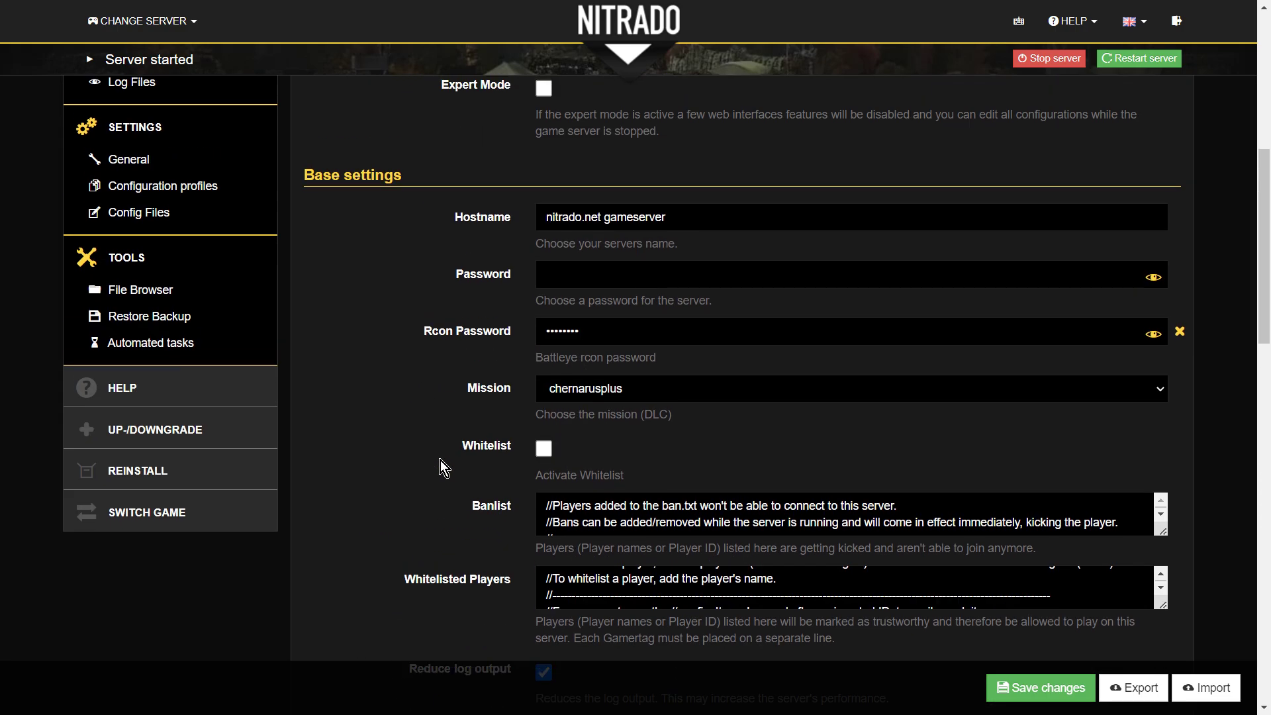
{"action": "scroll", "coordinate": [440, 459], "scroll_direction": "up", "scroll_amount": 3}
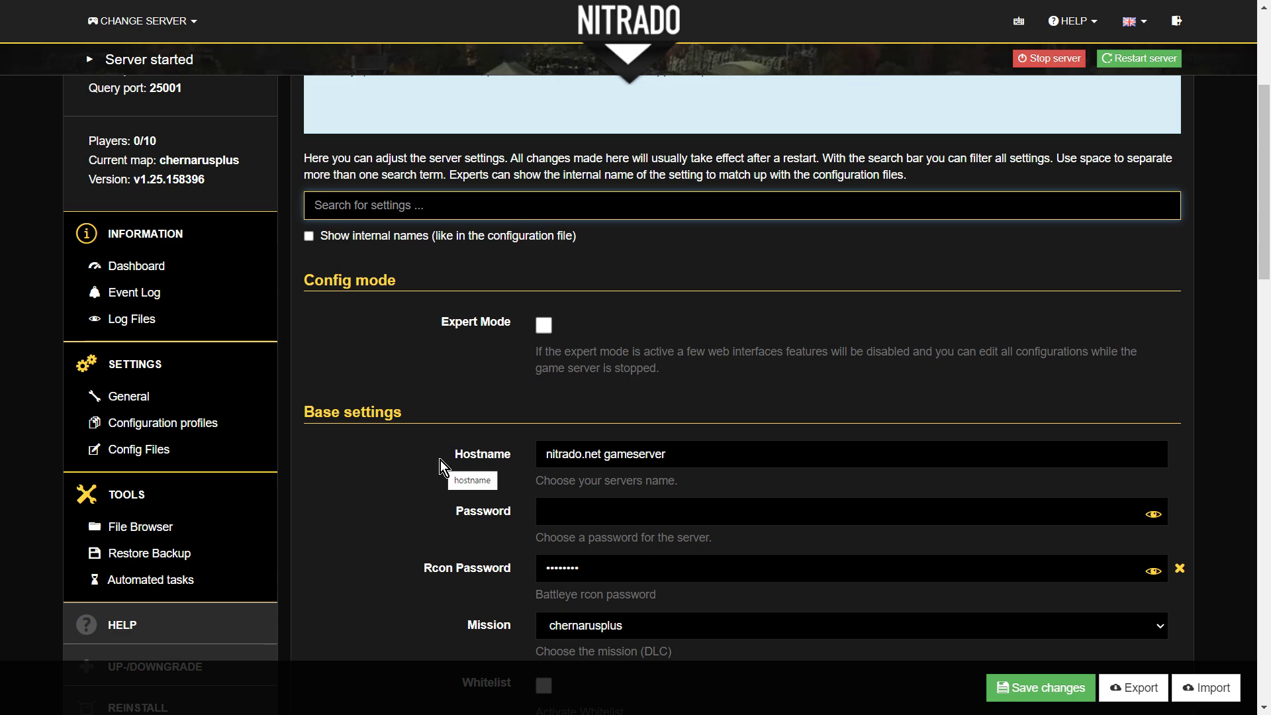
- Turn on Expert Mode, accept the value-loss warning, save, and review the updated settings
{"action": "left_click", "coordinate": [548, 328]}
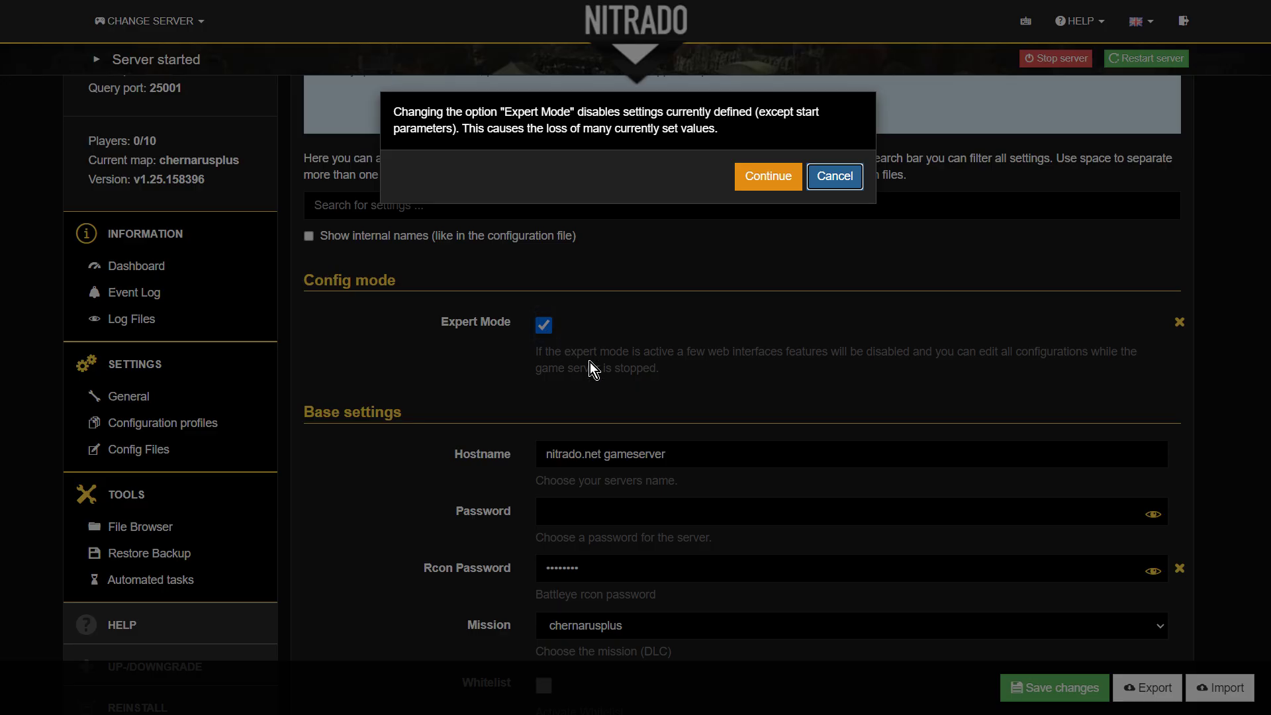
{"action": "left_click", "coordinate": [768, 180]}
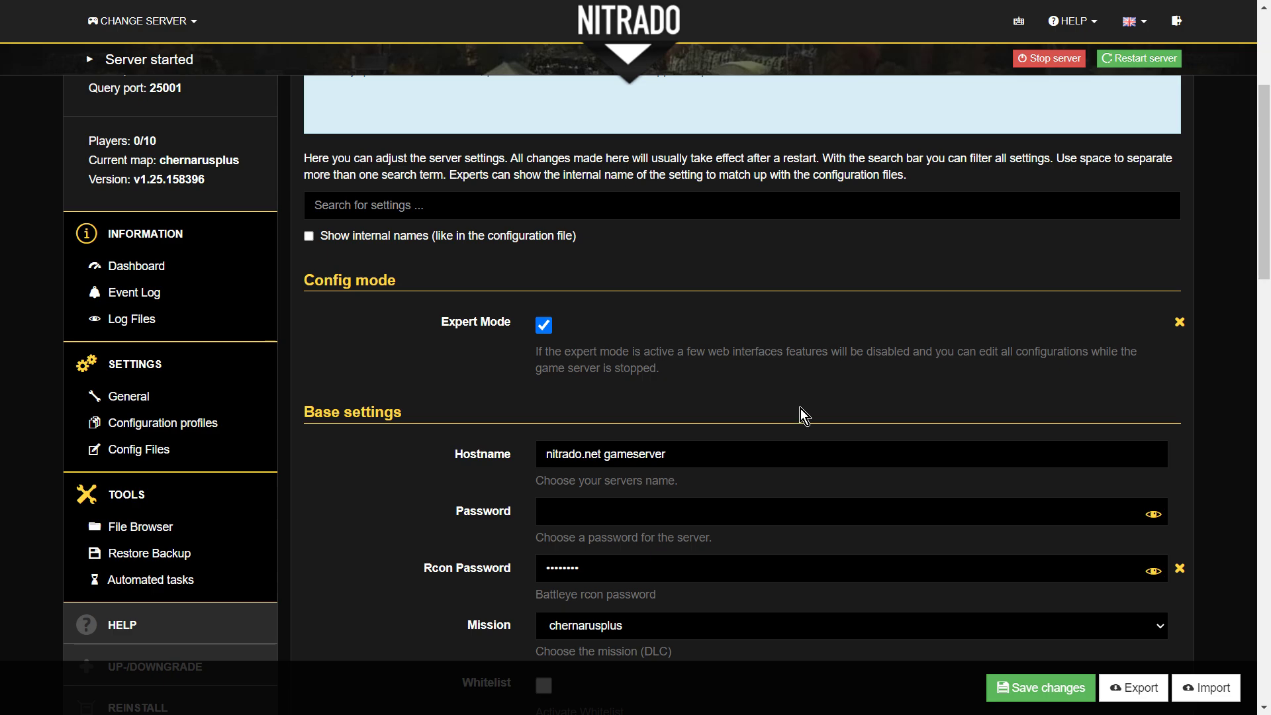
{"action": "left_click", "coordinate": [1035, 692]}
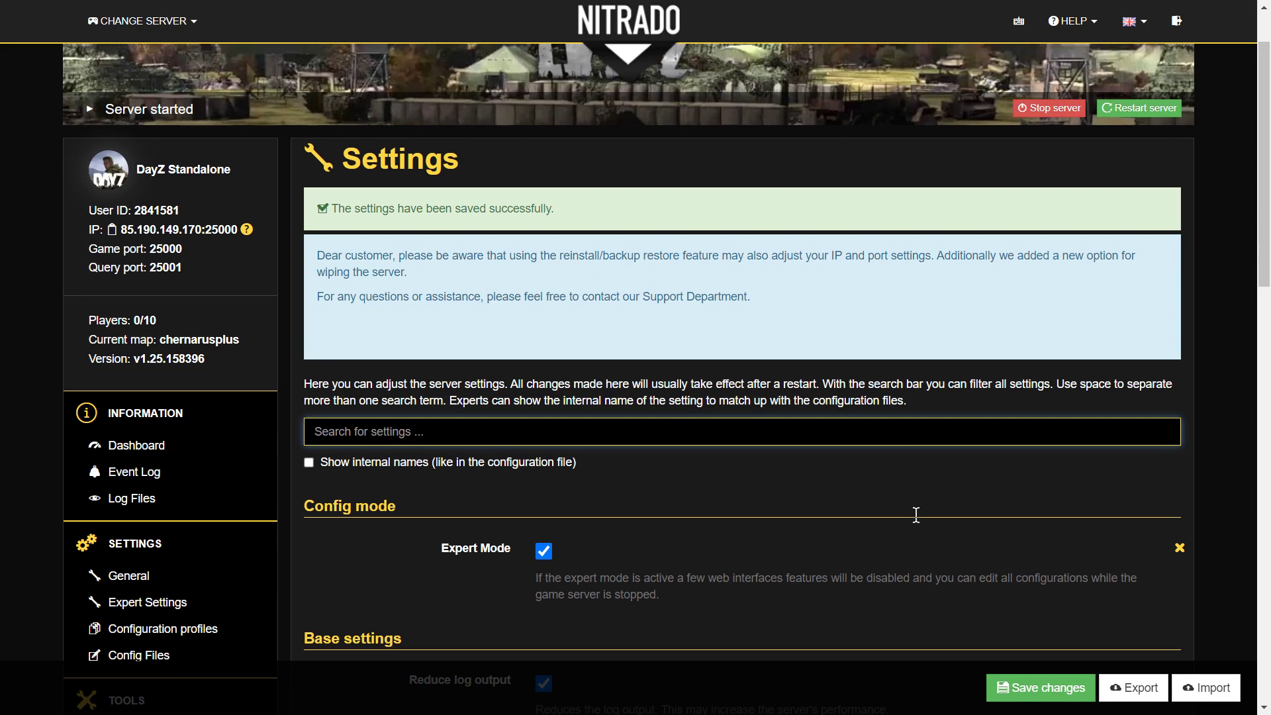
{"action": "scroll", "coordinate": [916, 523], "scroll_direction": "down", "scroll_amount": 4}
{"action": "scroll", "coordinate": [916, 516], "scroll_direction": "down", "scroll_amount": 1}
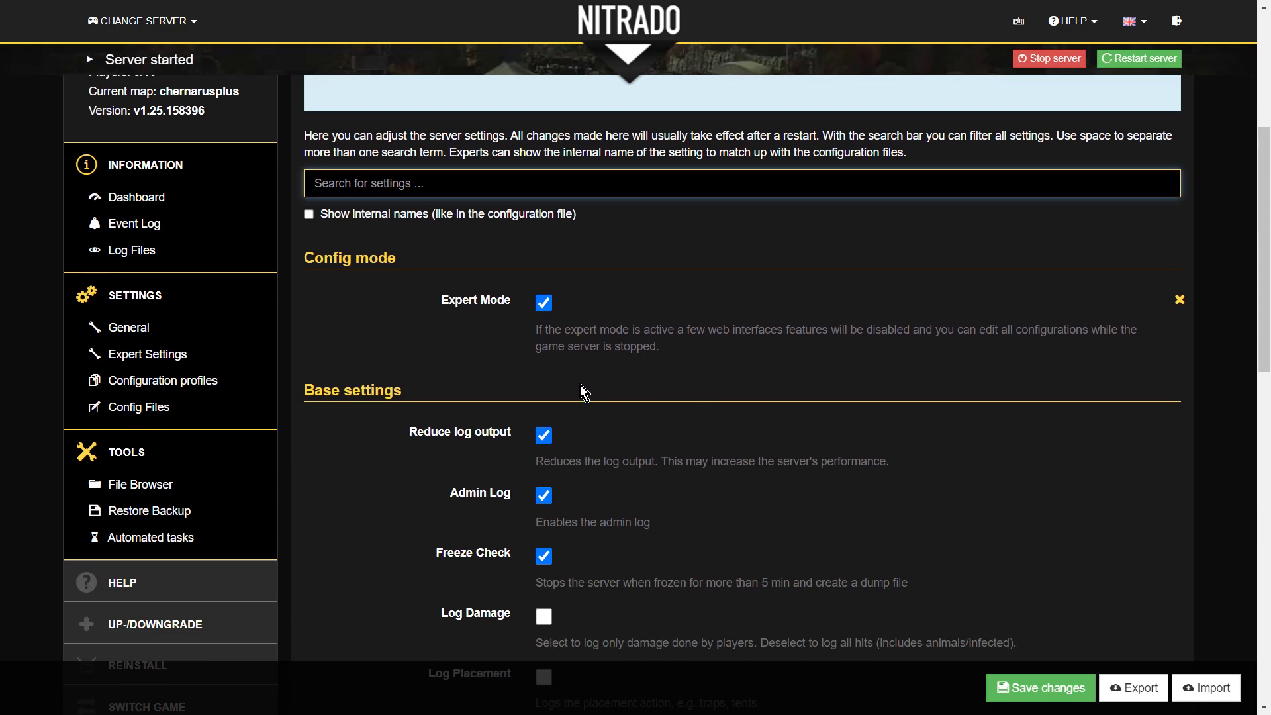
{"action": "scroll", "coordinate": [605, 423], "scroll_direction": "down", "scroll_amount": 4}
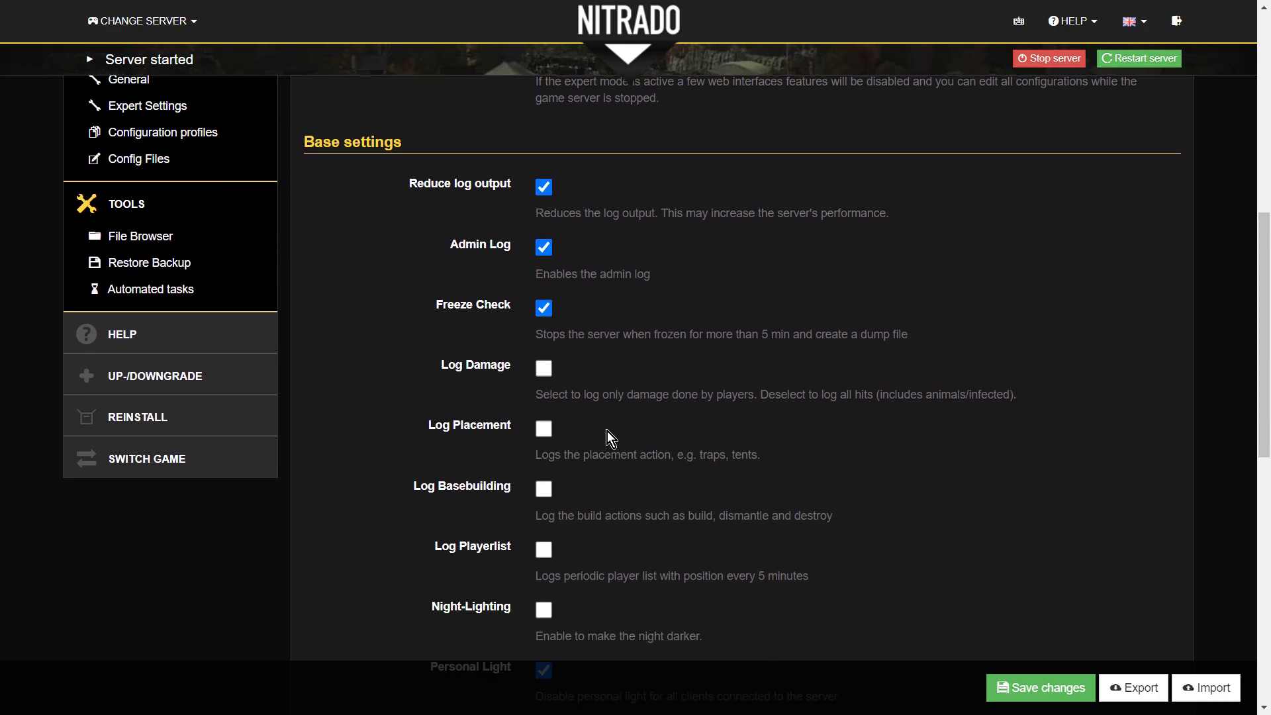
{"action": "scroll", "coordinate": [609, 437], "scroll_direction": "down", "scroll_amount": 5}
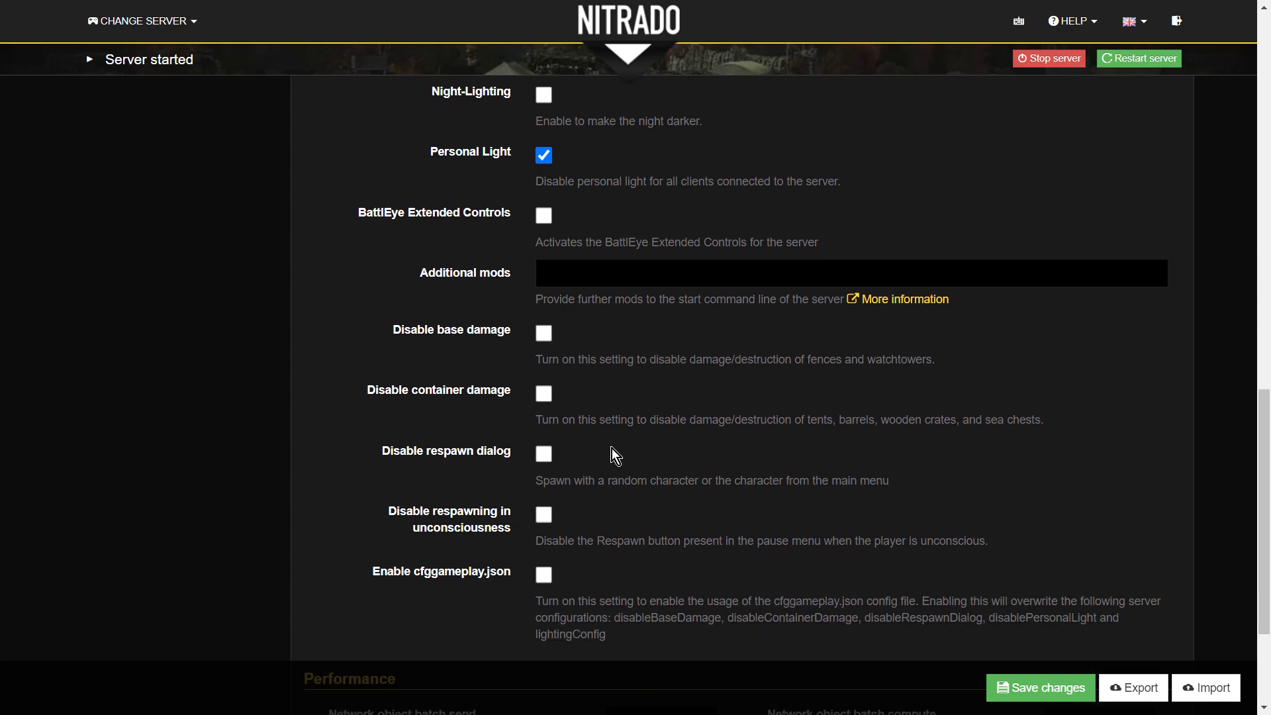
{"action": "scroll", "coordinate": [612, 447], "scroll_direction": "down", "scroll_amount": 2}
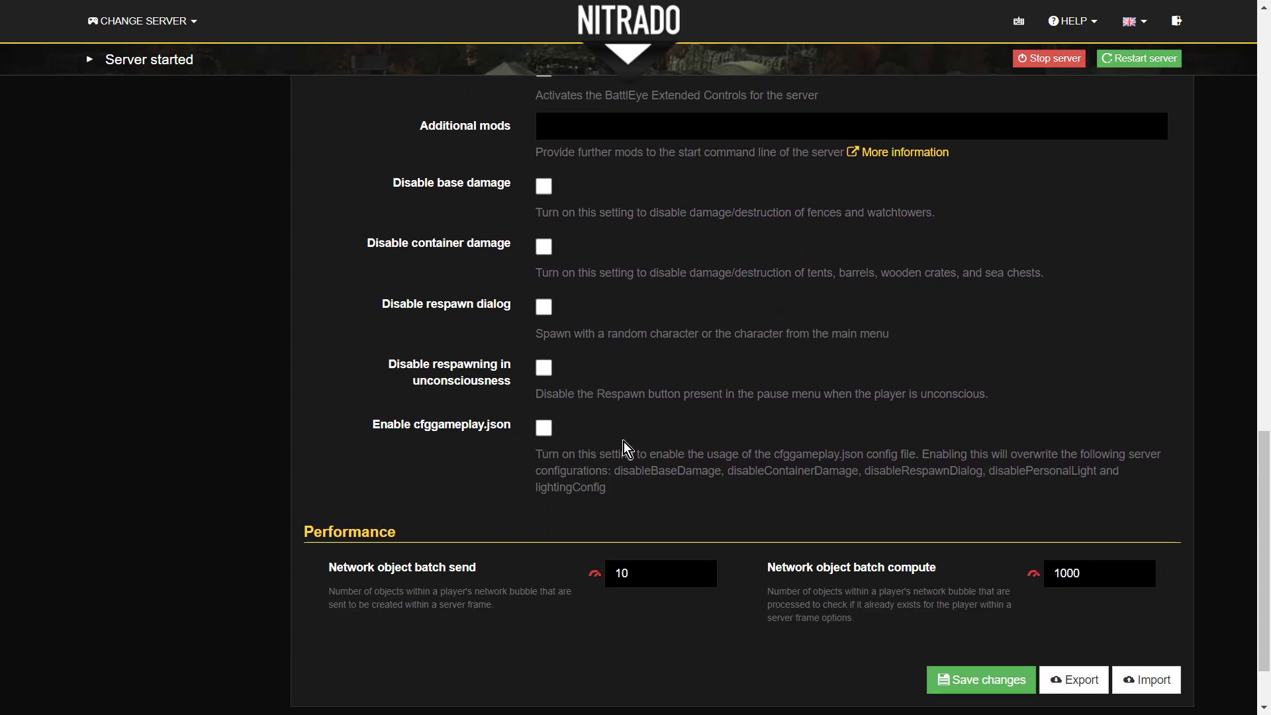
{"action": "scroll", "coordinate": [623, 443], "scroll_direction": "up", "scroll_amount": 1}
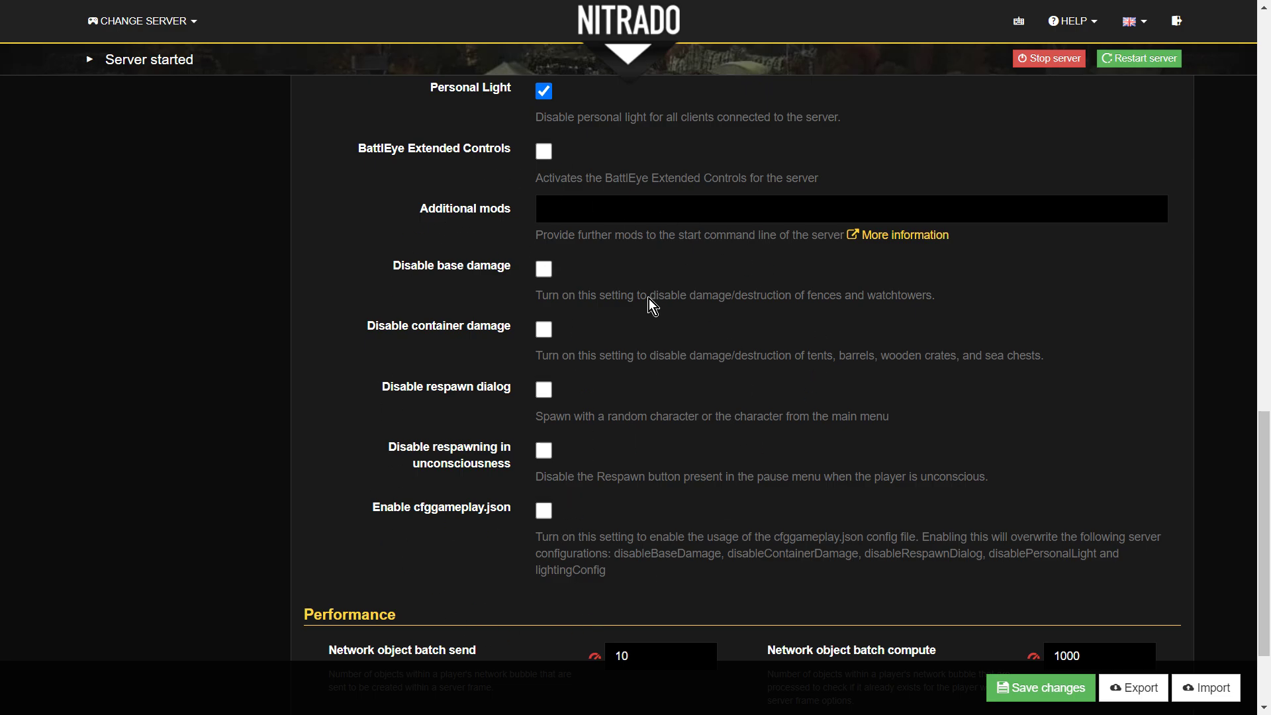
{"action": "scroll", "coordinate": [570, 522], "scroll_direction": "up", "scroll_amount": 5}
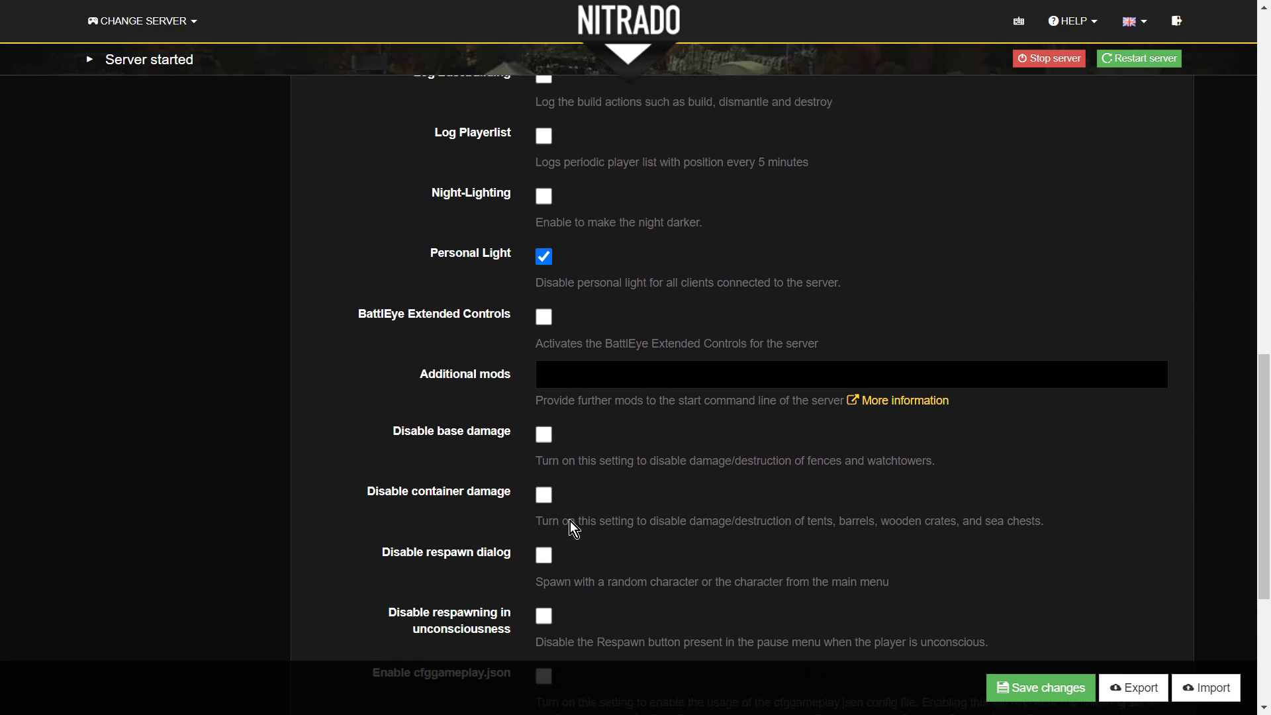
{"action": "scroll", "coordinate": [570, 520], "scroll_direction": "up", "scroll_amount": 6}
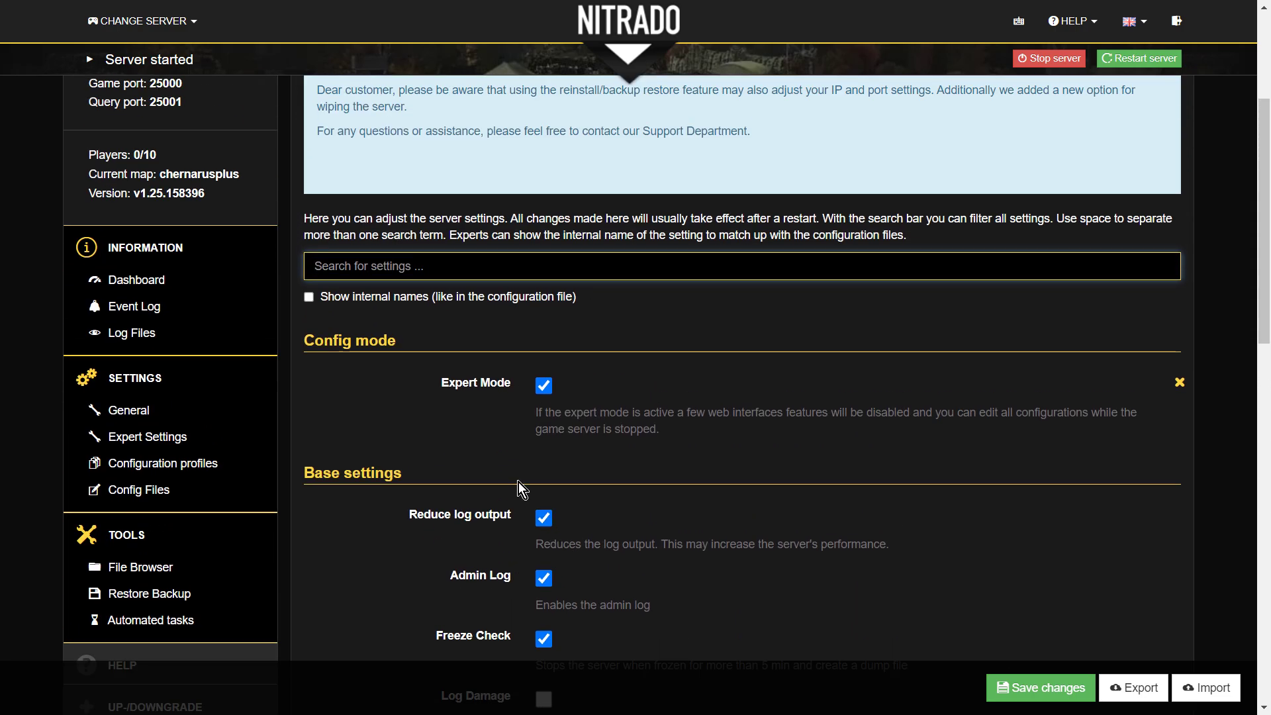
- Open Expert Settings and load serverDZ.cfg into the file editor
{"action": "left_click", "coordinate": [321, 435]}
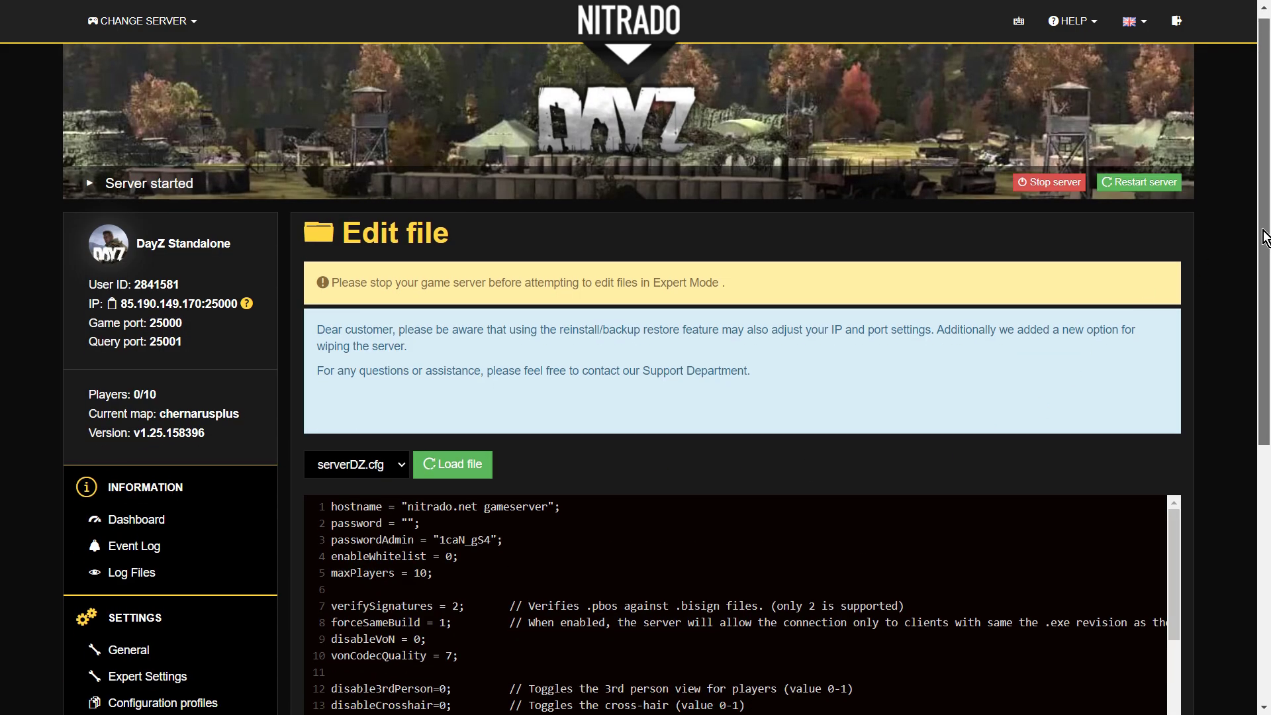
{"action": "scroll", "coordinate": [1264, 239], "scroll_direction": "down", "scroll_amount": 3}
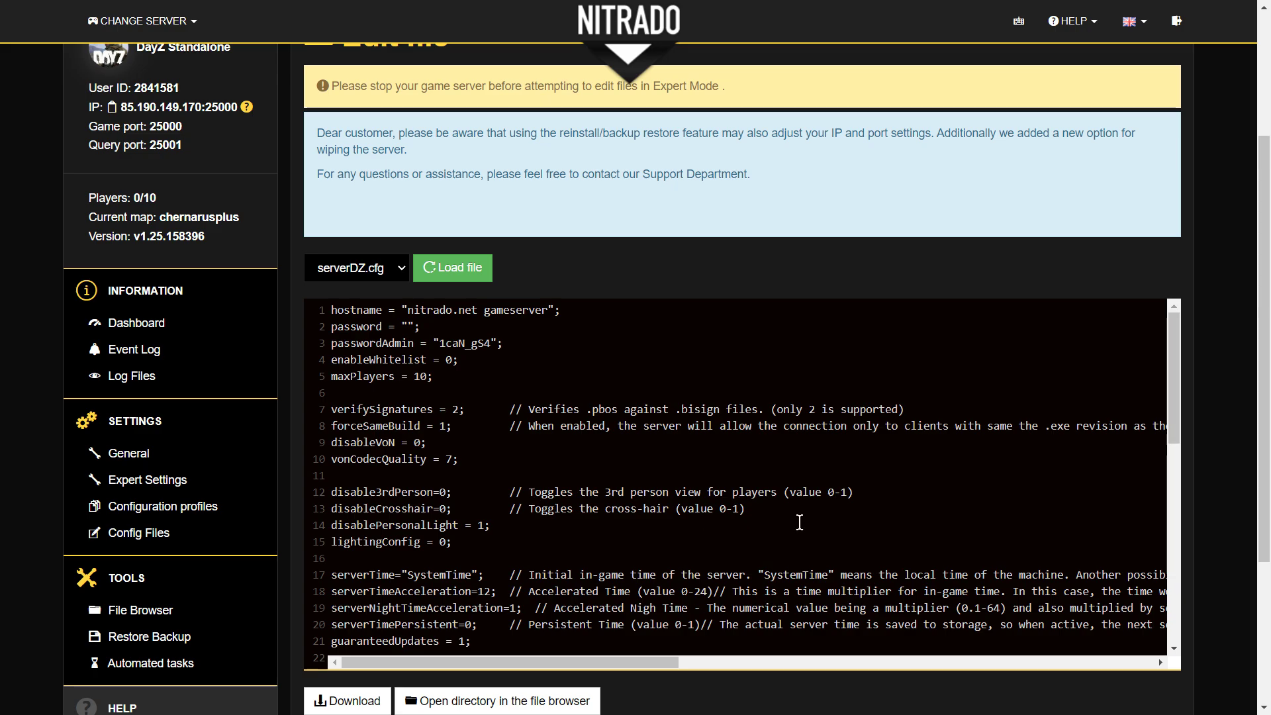
{"action": "left_click_drag", "start_coordinate": [1265, 323], "coordinate": [1268, 361]}
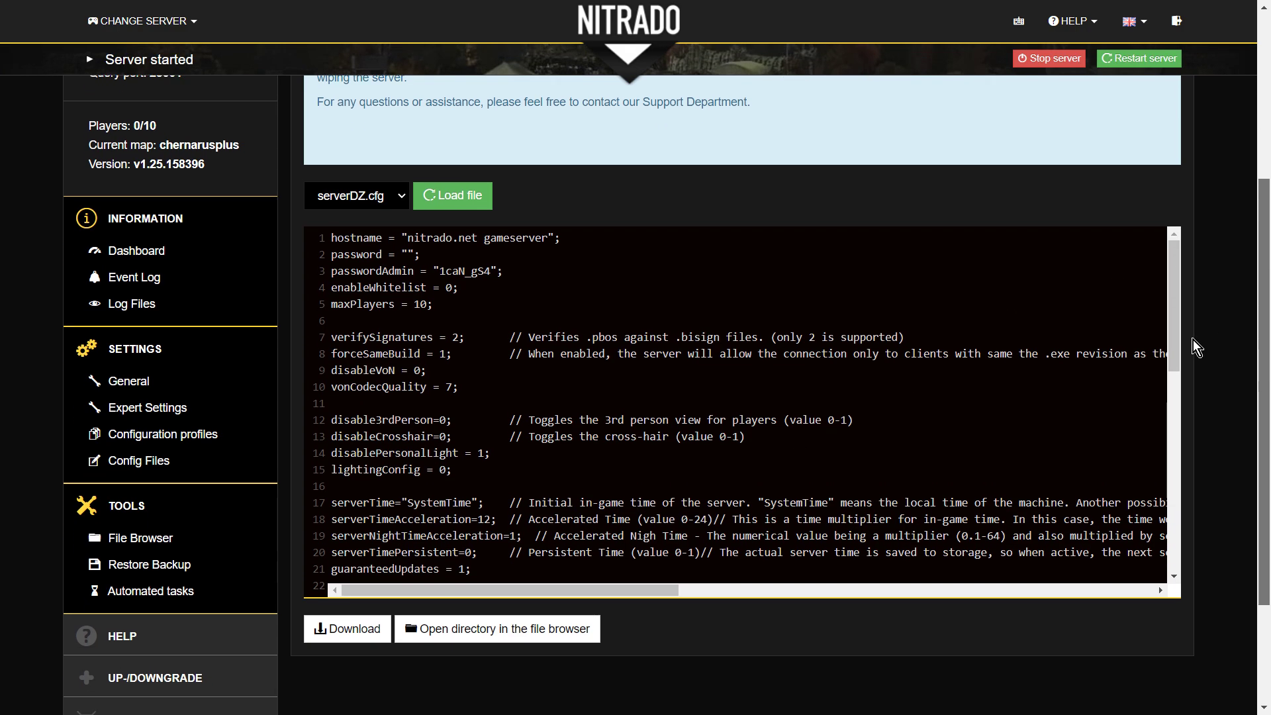
{"action": "left_click_drag", "start_coordinate": [1176, 342], "coordinate": [1152, 601]}
{"action": "left_click_drag", "start_coordinate": [1160, 541], "coordinate": [1178, 325]}
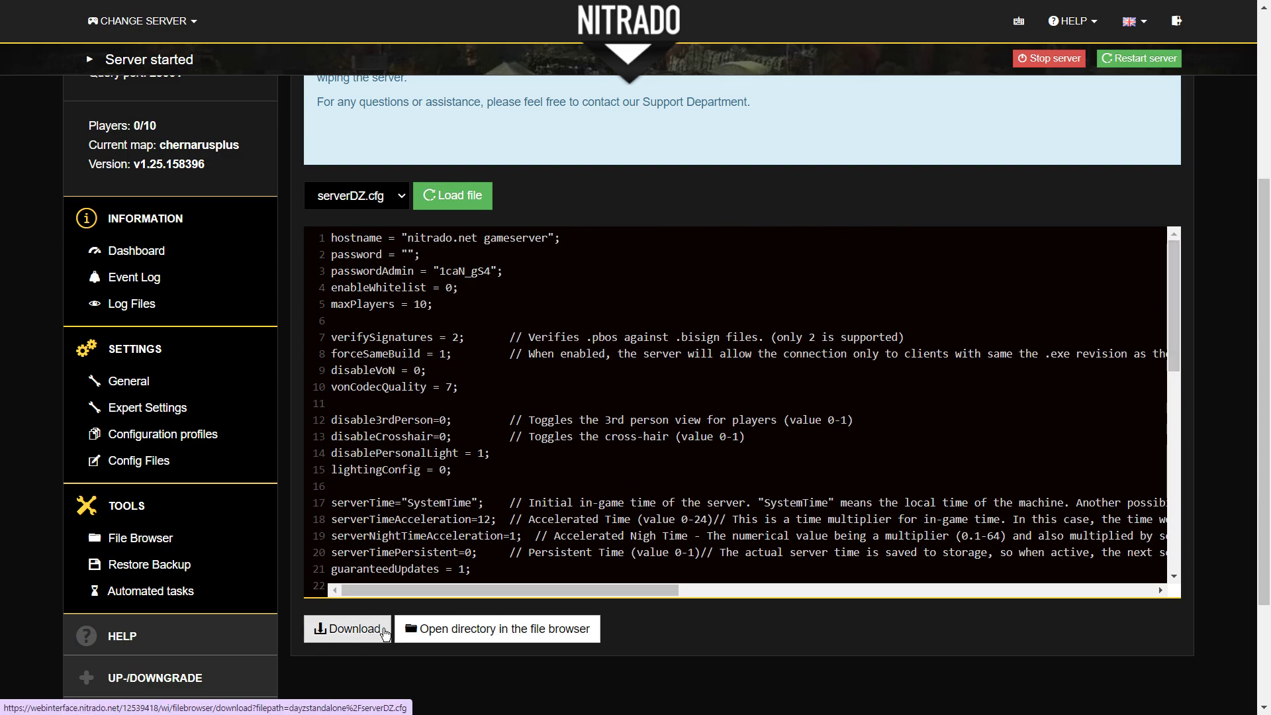
{"action": "left_click_drag", "start_coordinate": [1265, 429], "coordinate": [1265, 401]}
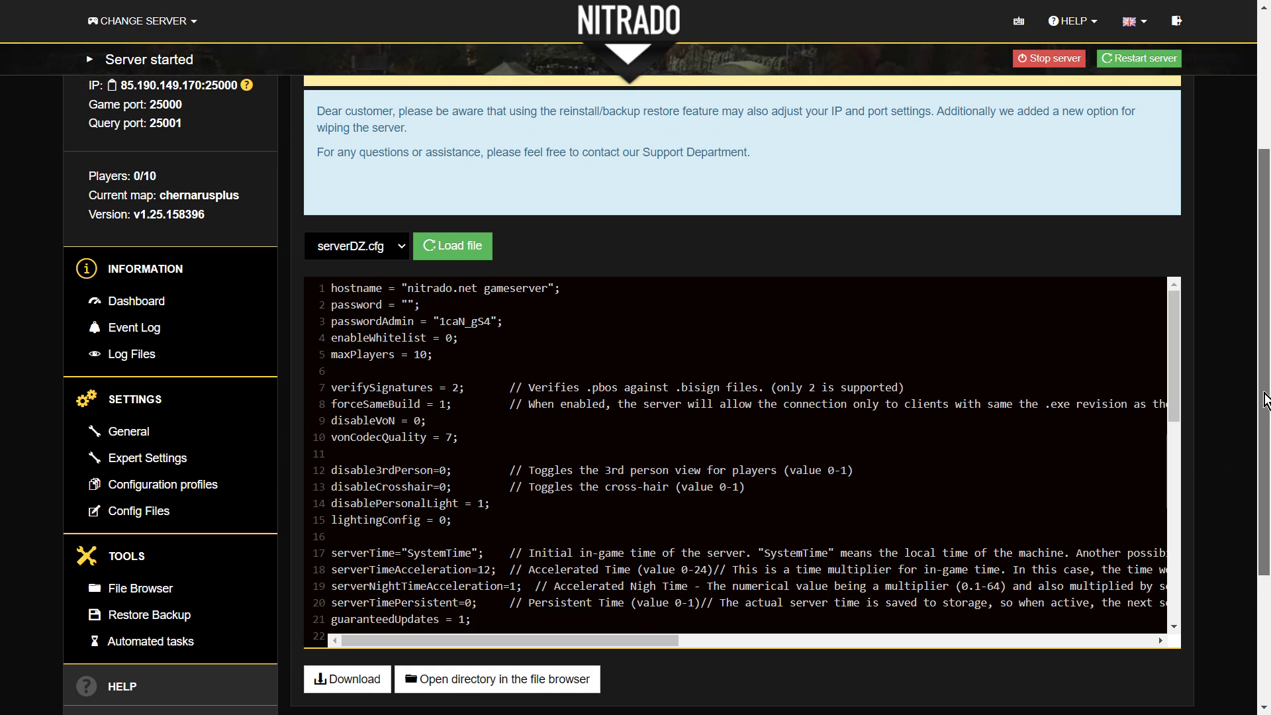
{"action": "left_click", "coordinate": [463, 248]}
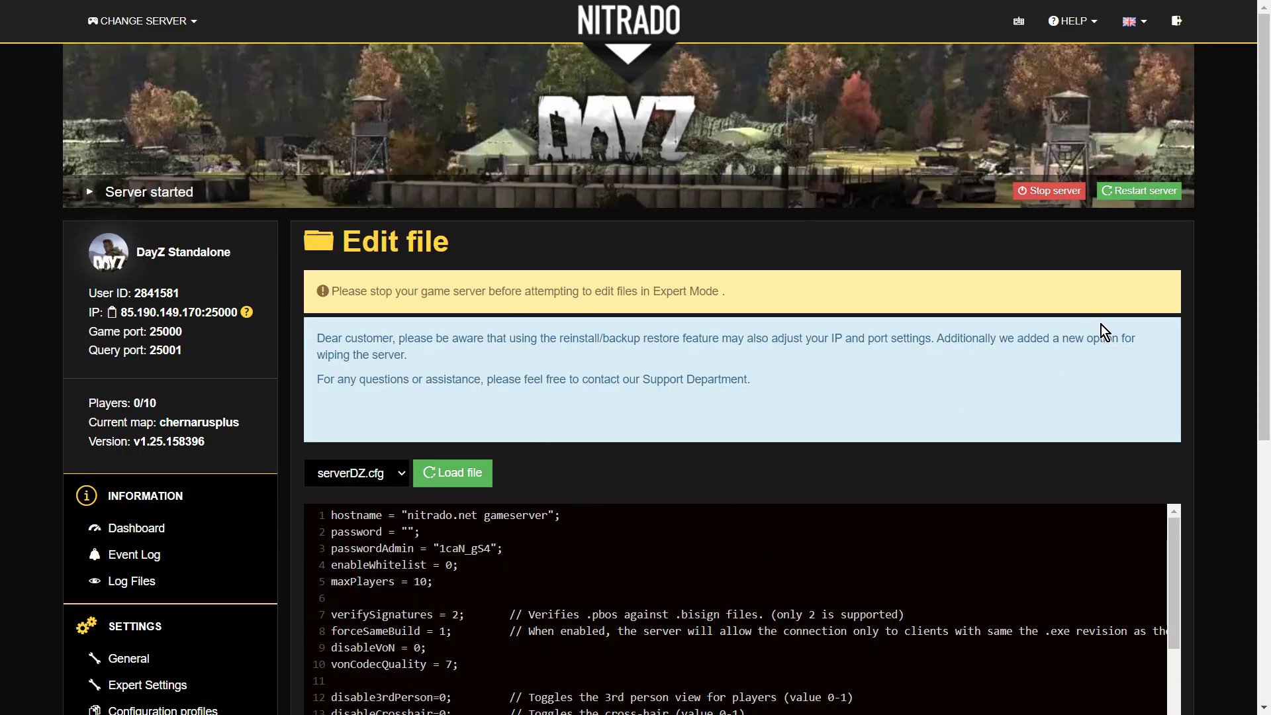
{"action": "left_click_drag", "start_coordinate": [1264, 276], "coordinate": [1255, 427]}
- Stop the game server and confirm, leaving serverDZ.cfg open for editing
{"action": "scroll", "coordinate": [1254, 427], "scroll_direction": "up", "scroll_amount": 5}
{"action": "left_click", "coordinate": [1049, 168]}
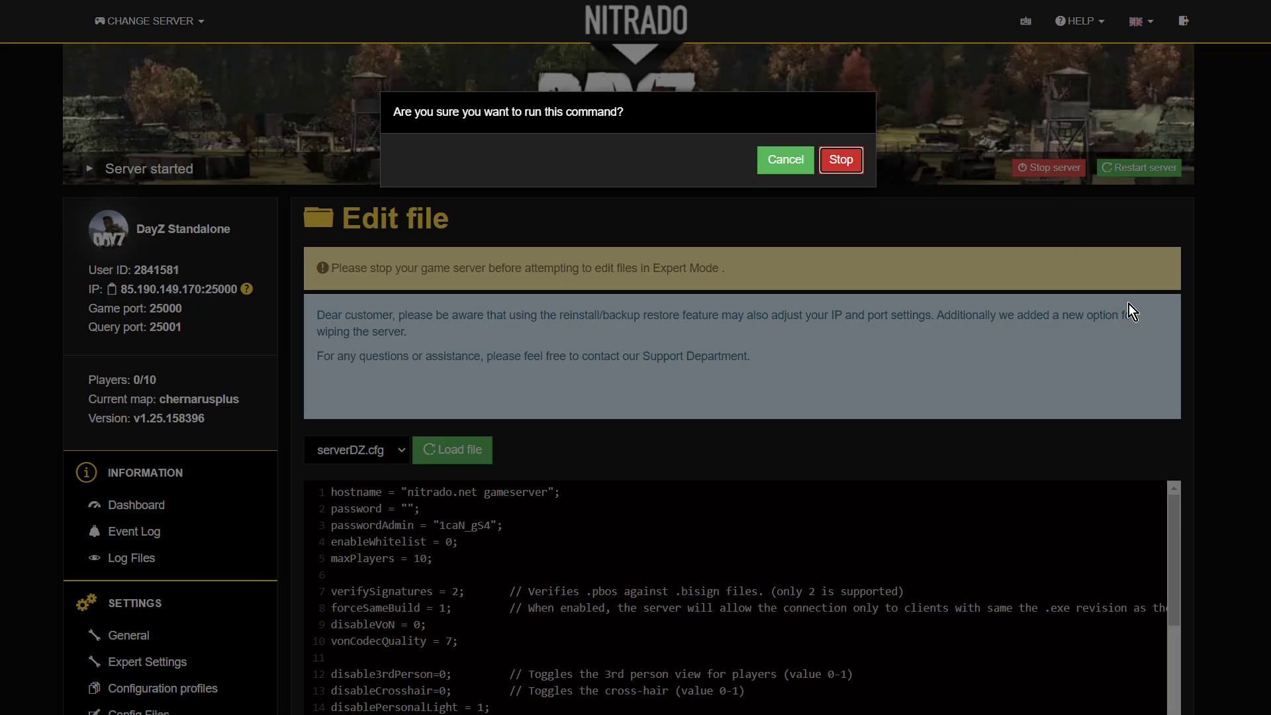
{"action": "left_click", "coordinate": [842, 163]}
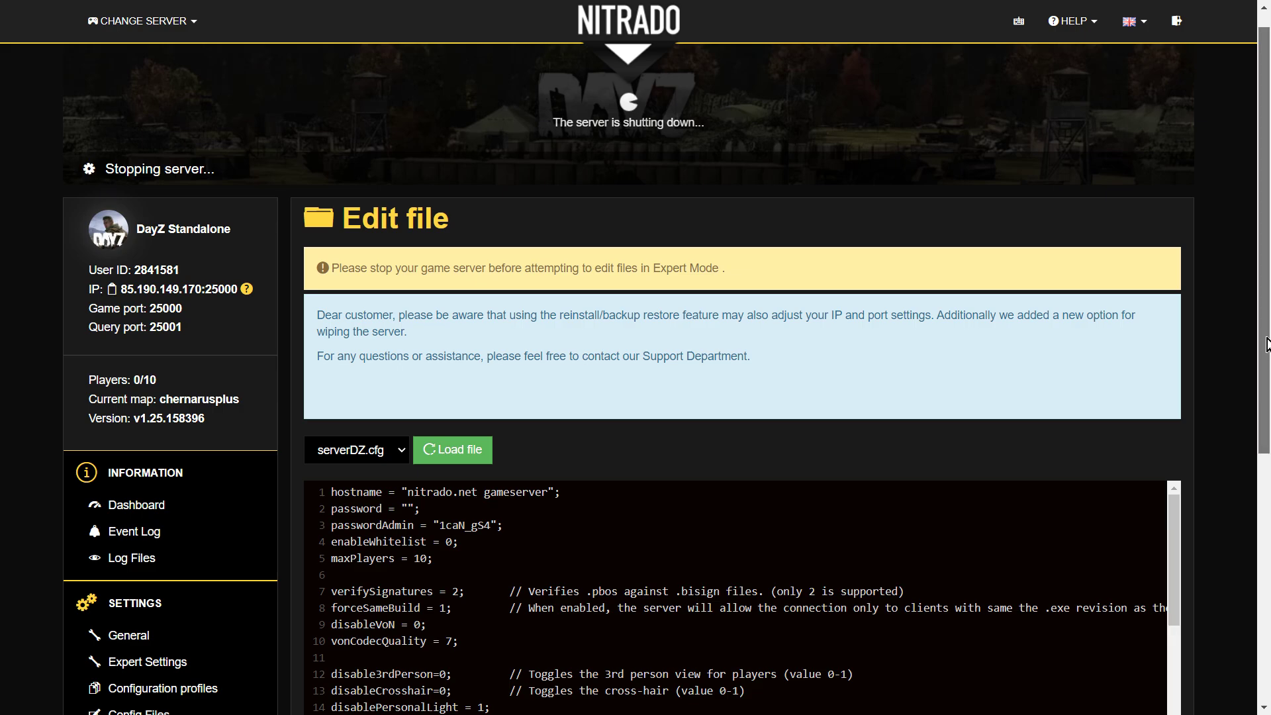
{"action": "left_click_drag", "start_coordinate": [1266, 344], "coordinate": [1266, 351]}
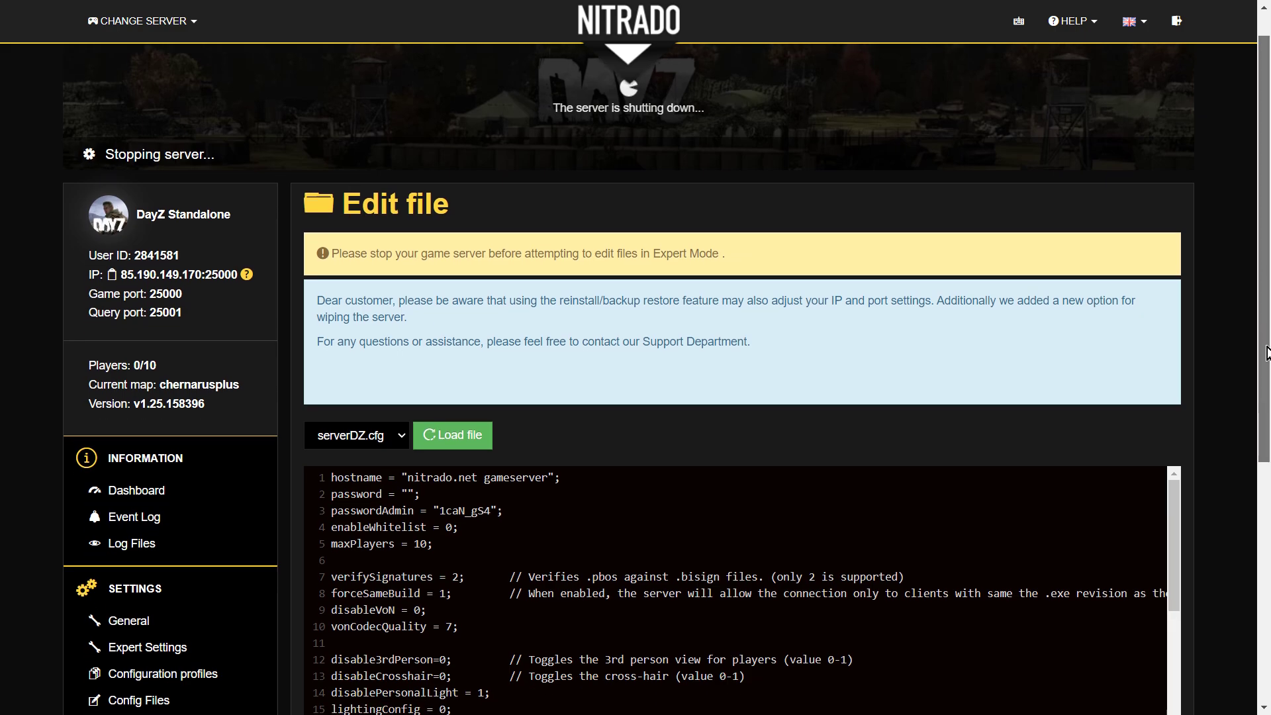
{"action": "left_click_drag", "start_coordinate": [1266, 353], "coordinate": [1244, 566]}
- Replace the hostname on line 1 with 'Scalespeeder PC BG Server'
{"action": "scroll", "coordinate": [1245, 566], "scroll_direction": "up", "scroll_amount": 2}
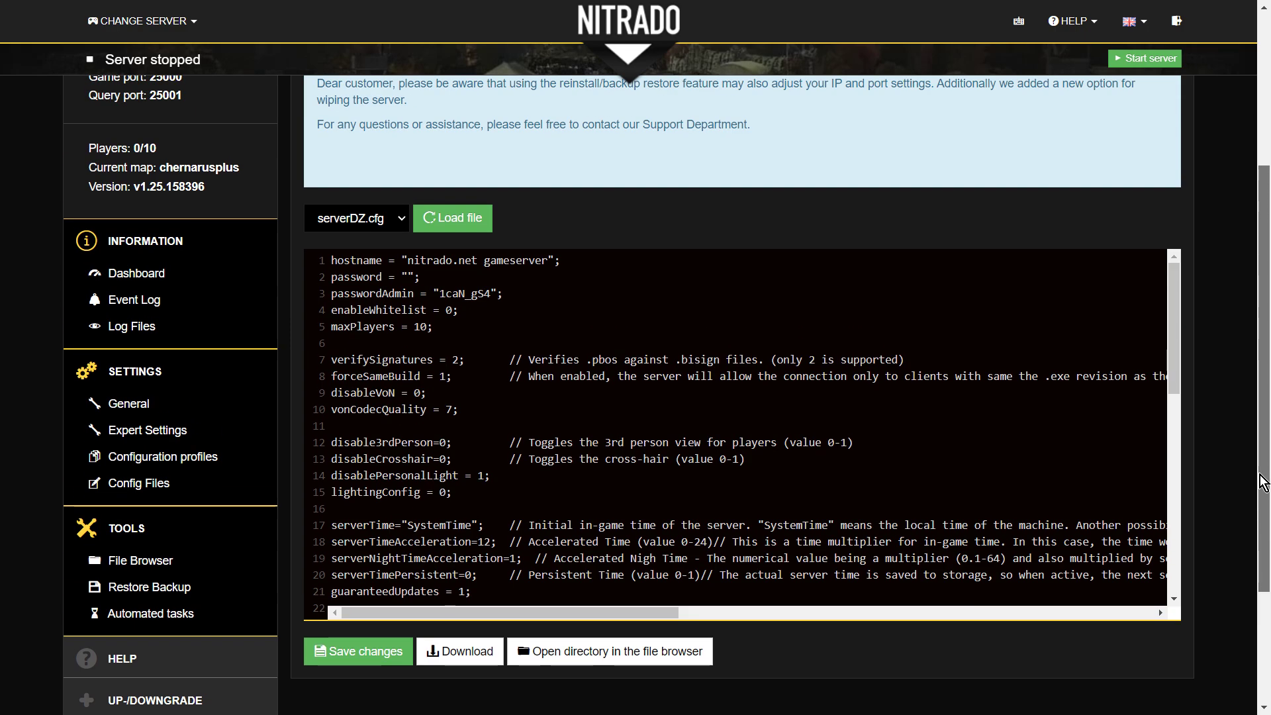
{"action": "left_click_drag", "start_coordinate": [331, 264], "coordinate": [407, 264]}
{"action": "left_click", "coordinate": [584, 263]}
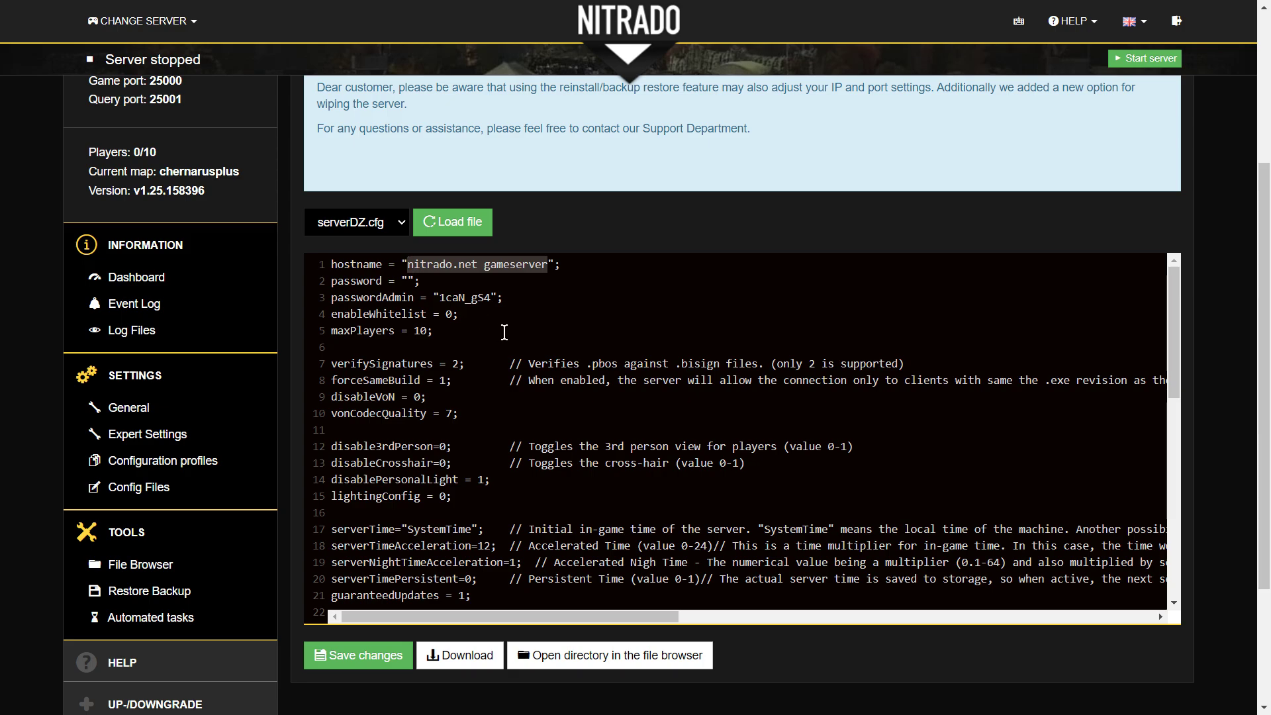
{"action": "type", "text": "Sca,"}
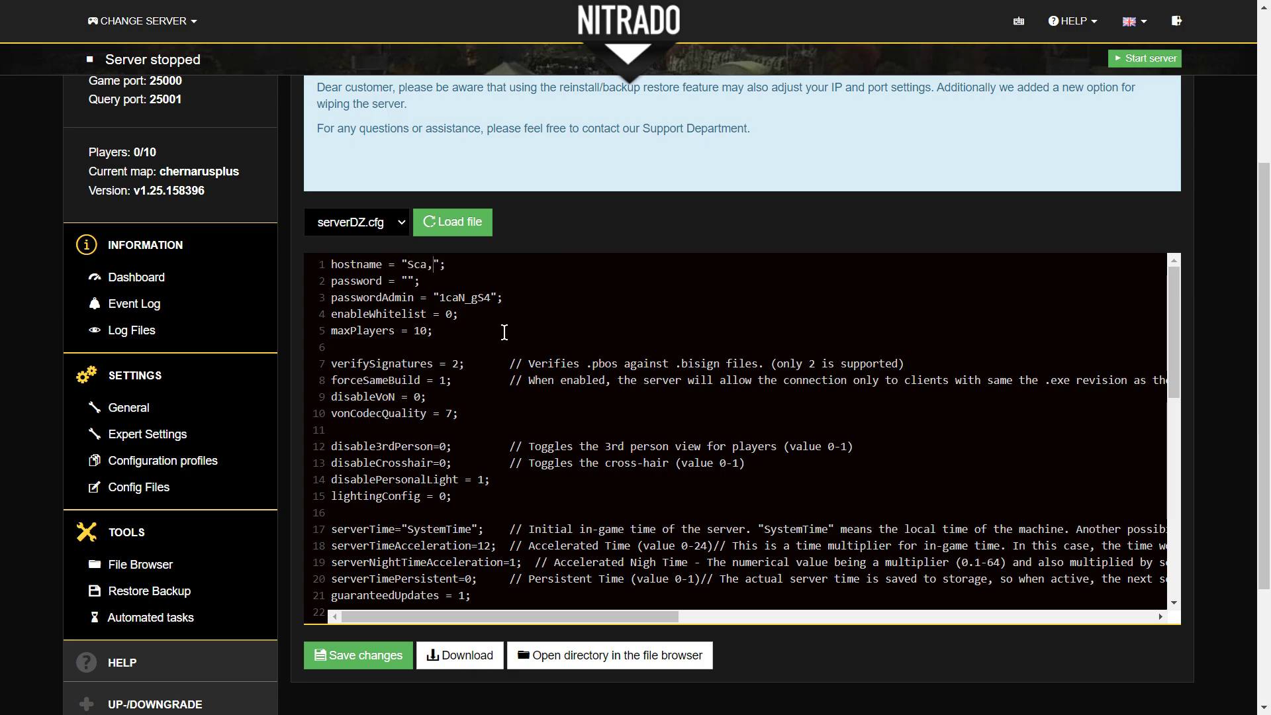
{"action": "key", "text": "BackSpace"}
{"action": "type", "text": "lesppeed"}
{"action": "key", "text": "BackSpace"}
{"action": "key", "text": "BackSpace"}
{"action": "key", "text": "BackSpace"}
{"action": "key", "text": "BackSpace"}
{"action": "type", "text": "eede"}
{"action": "type", "text": "r PC "}
{"action": "type", "text": "Tes"}
{"action": "type", "text": "t"}
{"action": "key", "text": "BackSpace"}
{"action": "key", "text": "BackSpace"}
{"action": "key", "text": "BackSpace"}
{"action": "key", "text": "BackSpace"}
{"action": "key", "text": "BackSpace"}
{"action": "type", "text": "BG Server"}
- Type the server join password into the empty password value on line 2
{"action": "left_click", "coordinate": [408, 281]}
{"action": "type", "text": "BG"}
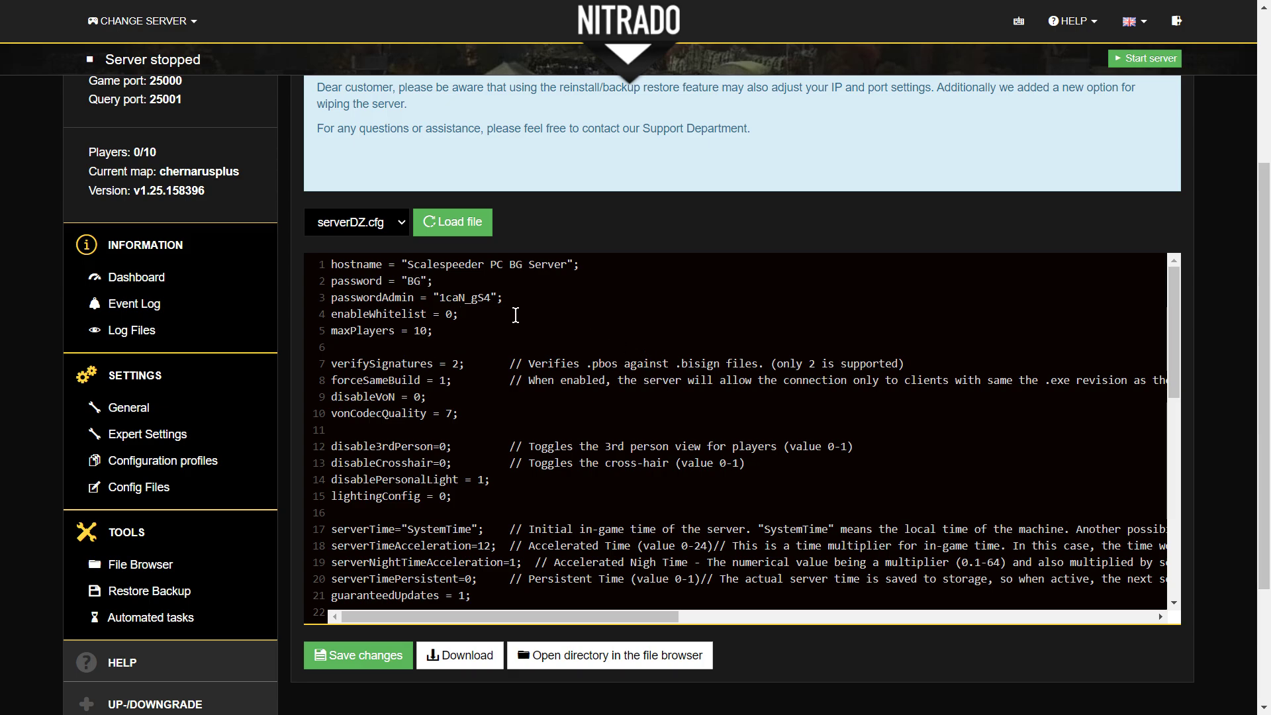
{"action": "left_click", "coordinate": [504, 321]}
{"action": "scroll", "coordinate": [504, 322], "scroll_direction": "down", "scroll_amount": 2}
{"action": "scroll", "coordinate": [420, 318], "scroll_direction": "up", "scroll_amount": 2}
{"action": "scroll", "coordinate": [472, 376], "scroll_direction": "down", "scroll_amount": 2}
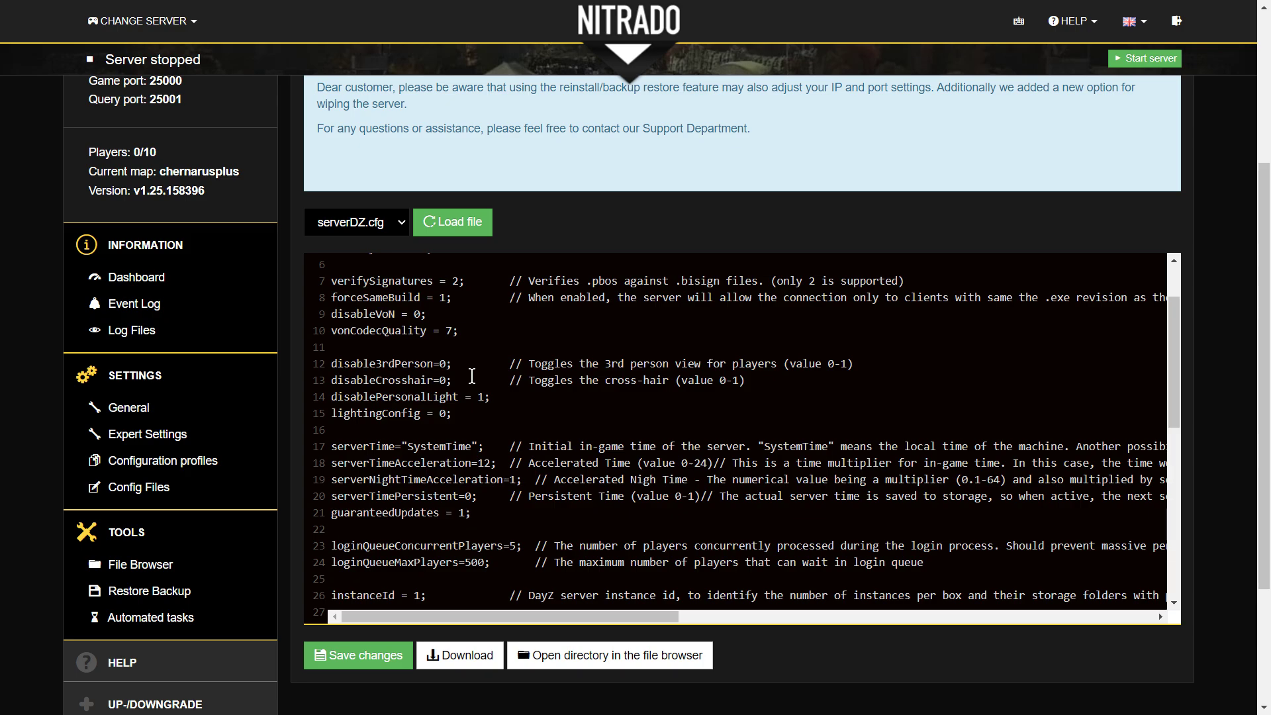
{"action": "scroll", "coordinate": [514, 342], "scroll_direction": "up", "scroll_amount": 2}
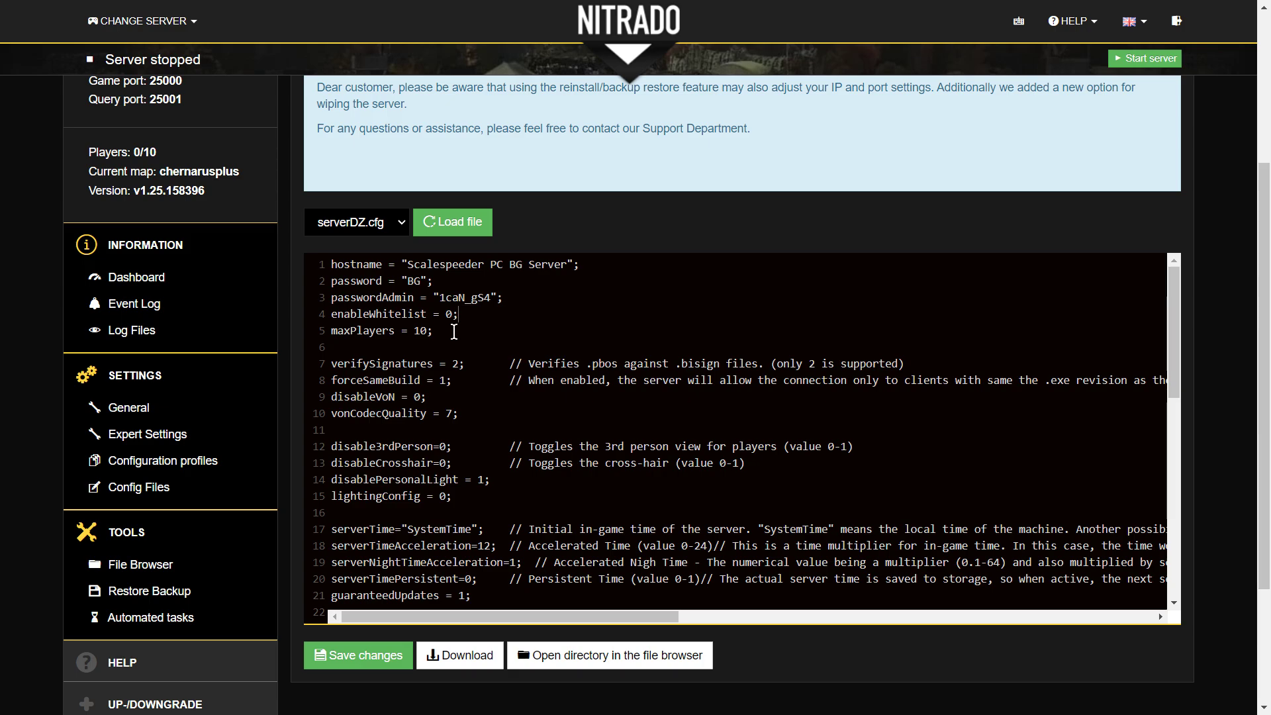
{"action": "left_click_drag", "start_coordinate": [434, 331], "coordinate": [330, 331]}
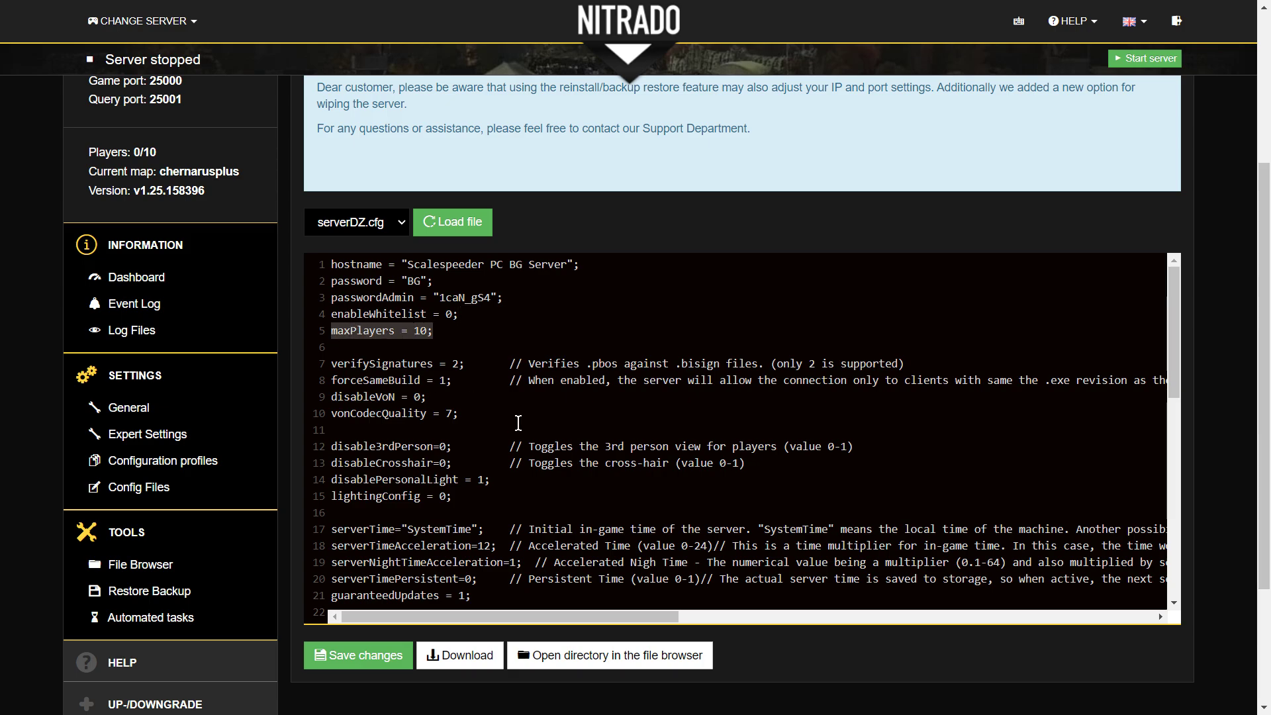
{"action": "scroll", "coordinate": [497, 371], "scroll_direction": "down", "scroll_amount": 1}
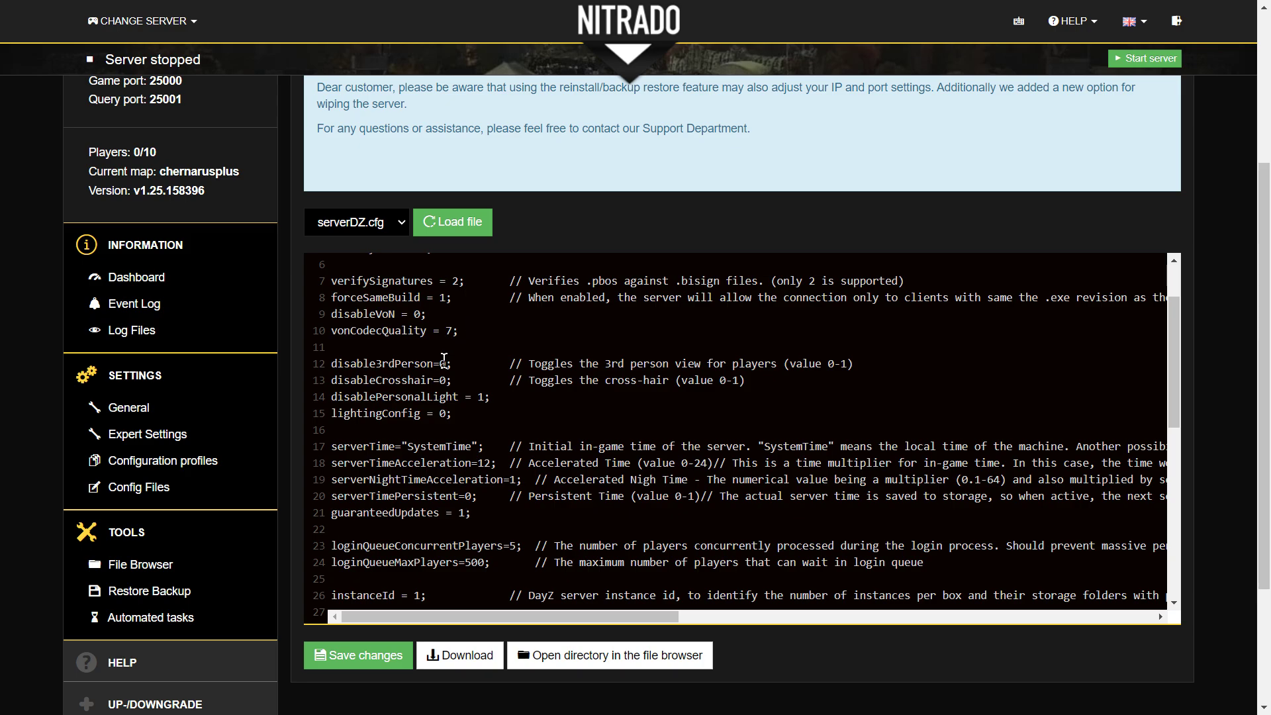
{"action": "left_click", "coordinate": [460, 409]}
{"action": "left_click_drag", "start_coordinate": [332, 362], "coordinate": [433, 364]}
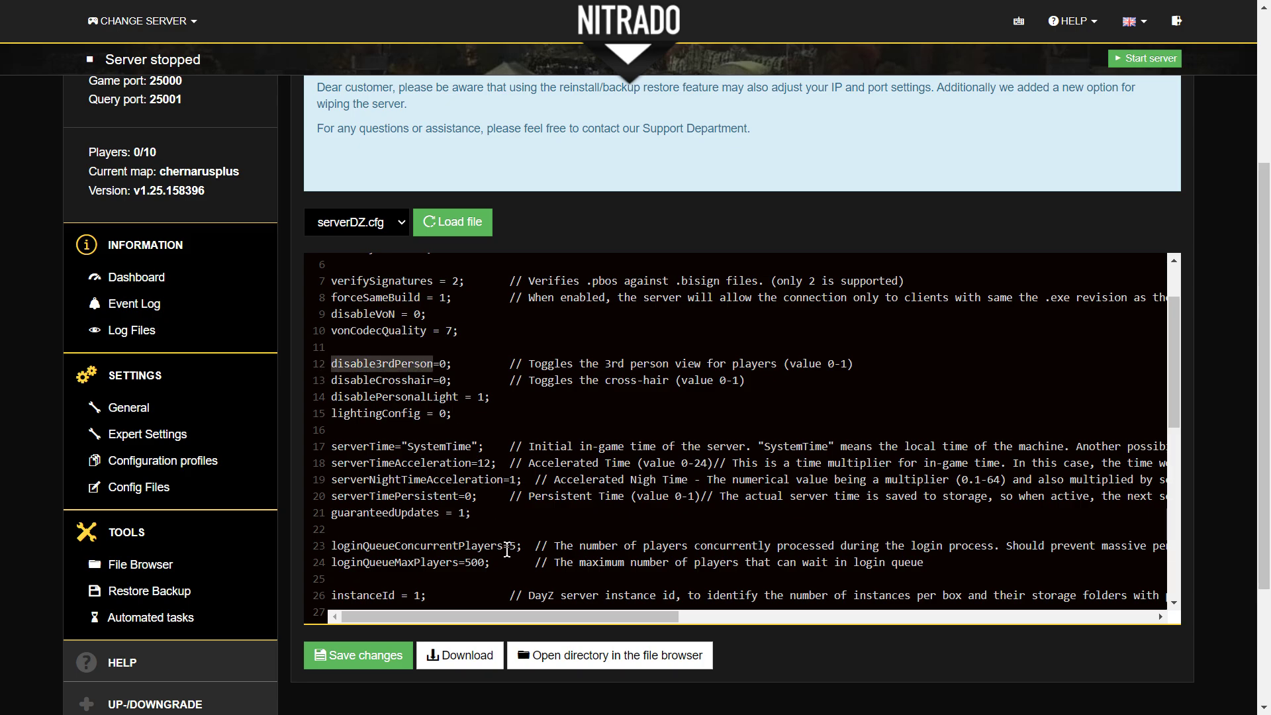
{"action": "left_click", "coordinate": [513, 443]}
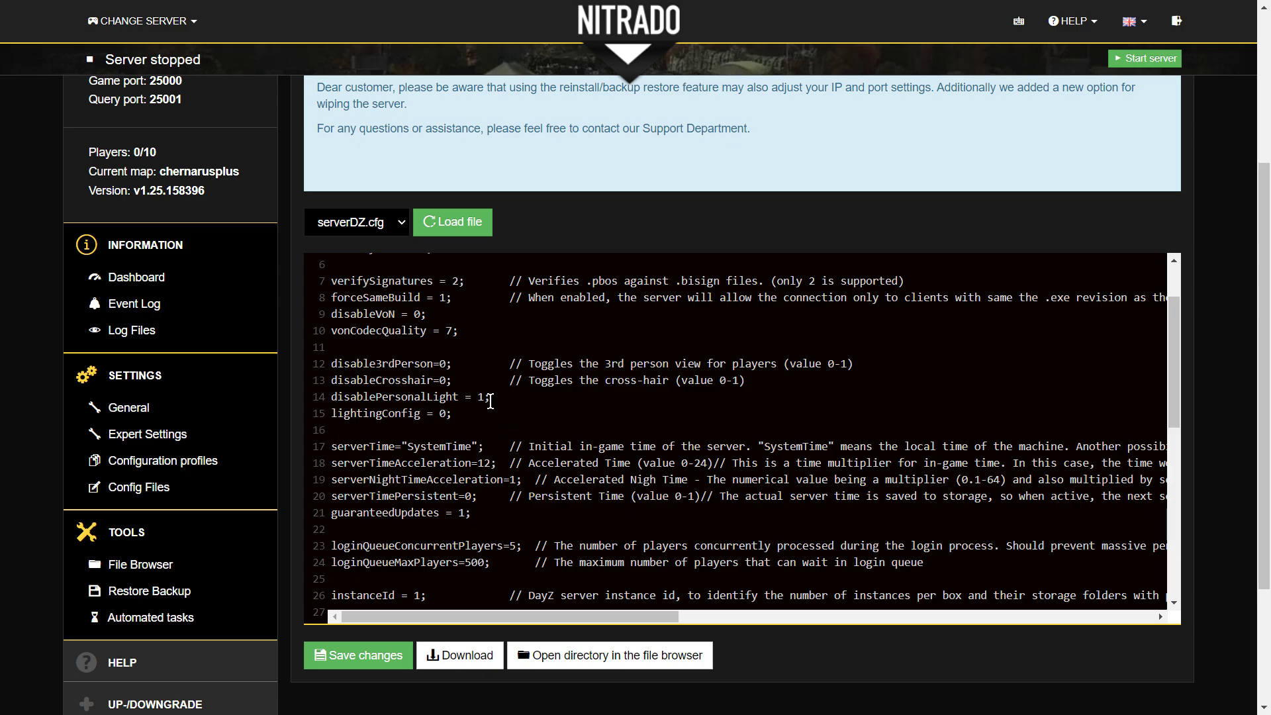
{"action": "left_click", "coordinate": [474, 369]}
{"action": "left_click", "coordinate": [444, 365]}
{"action": "scroll", "coordinate": [492, 378], "scroll_direction": "down", "scroll_amount": 1}
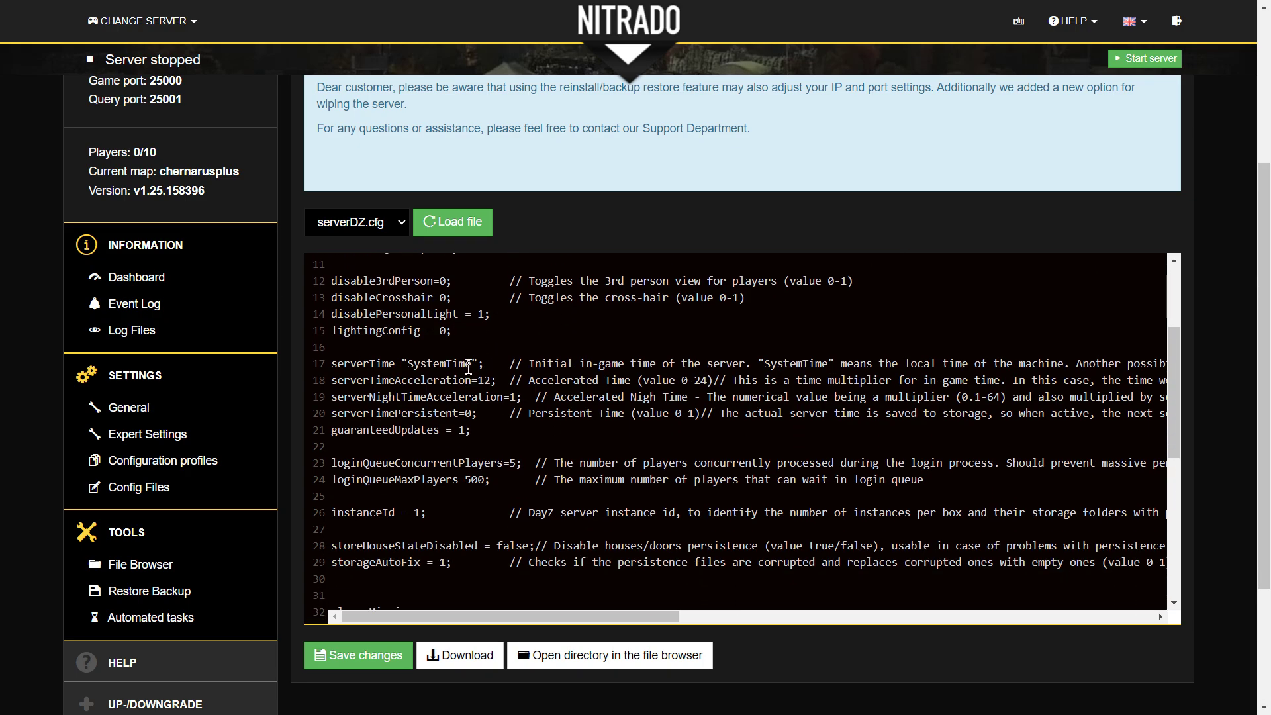
{"action": "scroll", "coordinate": [466, 357], "scroll_direction": "up", "scroll_amount": 2}
{"action": "scroll", "coordinate": [455, 467], "scroll_direction": "down", "scroll_amount": 1}
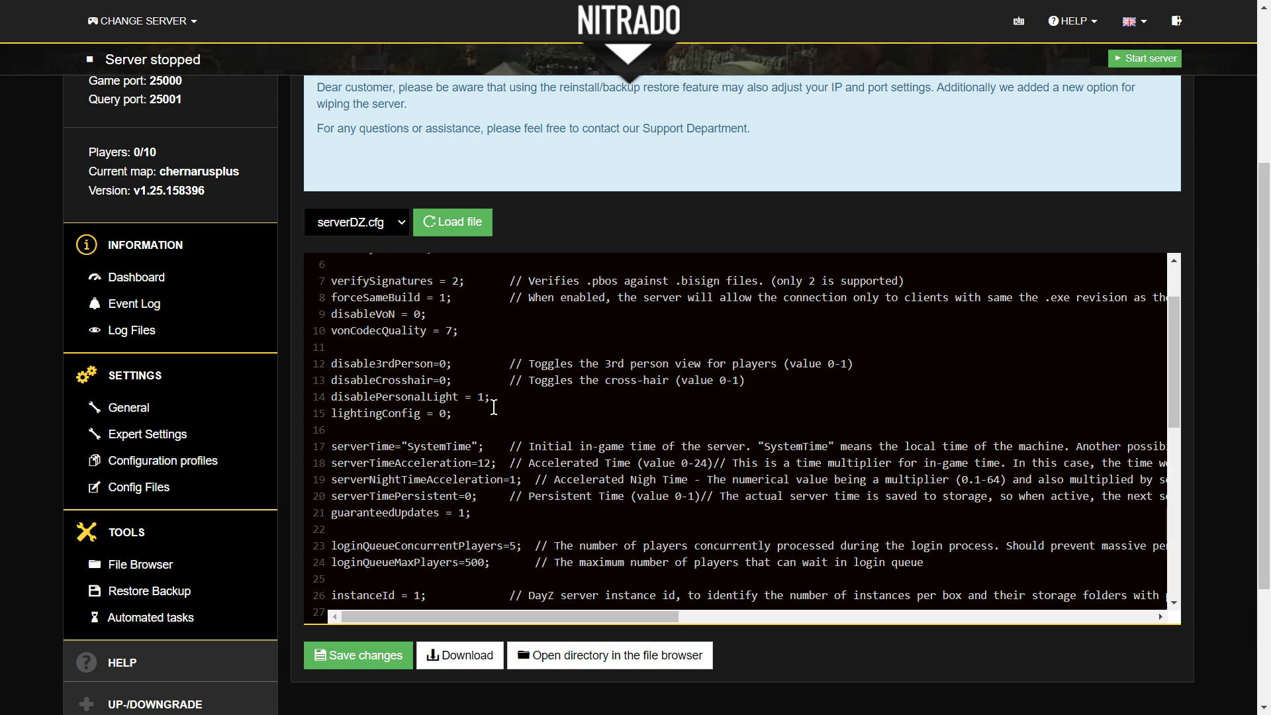
{"action": "scroll", "coordinate": [425, 381], "scroll_direction": "down", "scroll_amount": 2}
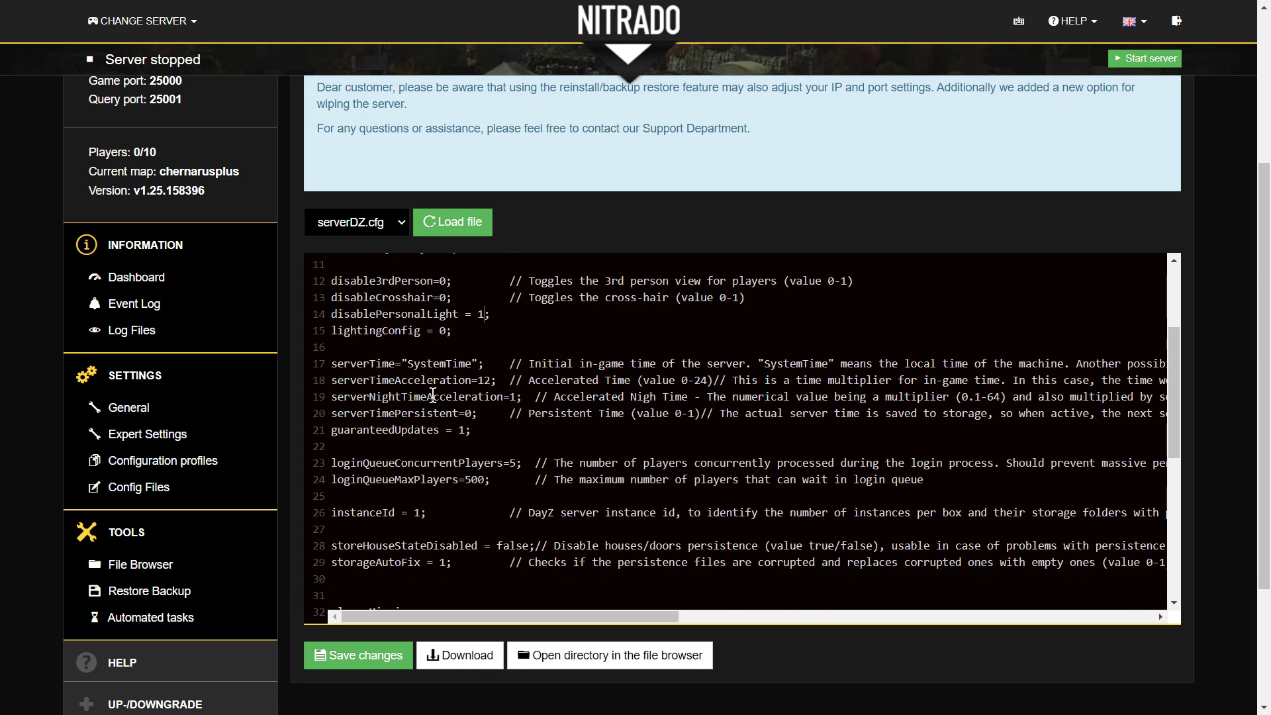
{"action": "scroll", "coordinate": [437, 381], "scroll_direction": "down", "scroll_amount": 2}
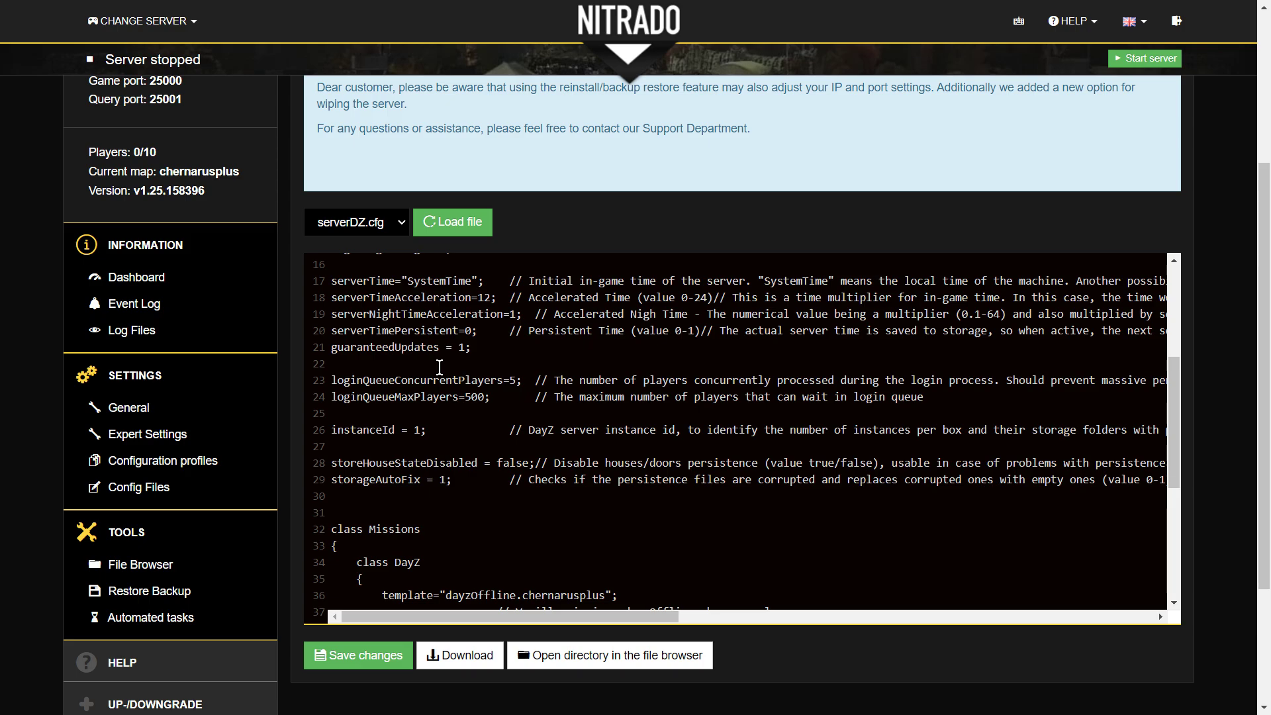
{"action": "scroll", "coordinate": [440, 366], "scroll_direction": "down", "scroll_amount": 6}
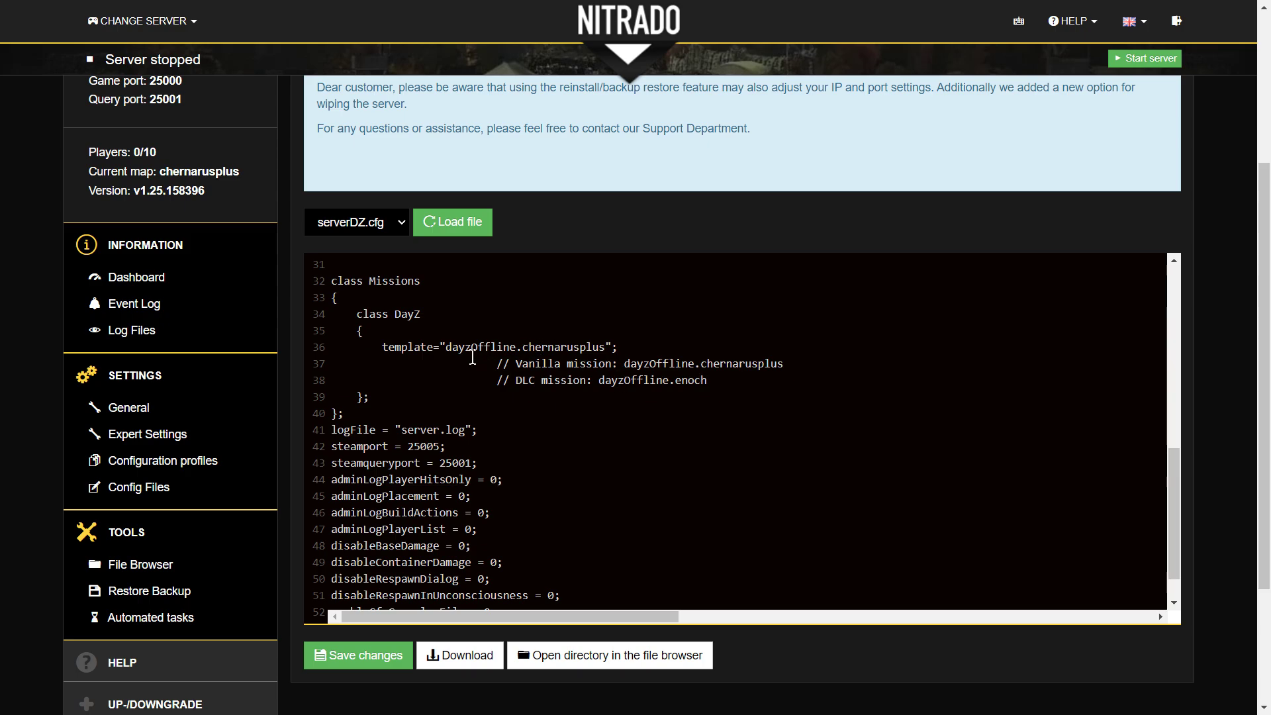
{"action": "scroll", "coordinate": [460, 368], "scroll_direction": "down", "scroll_amount": 1}
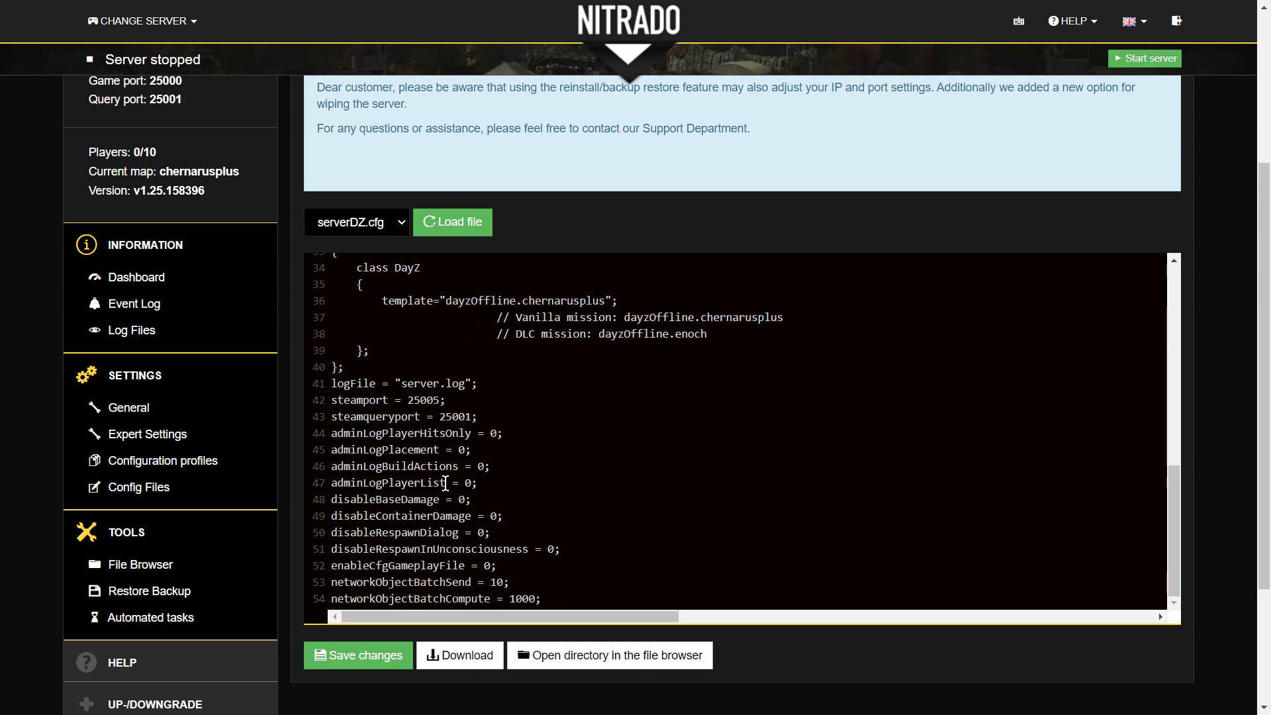
{"action": "scroll", "coordinate": [458, 477], "scroll_direction": "down", "scroll_amount": 1}
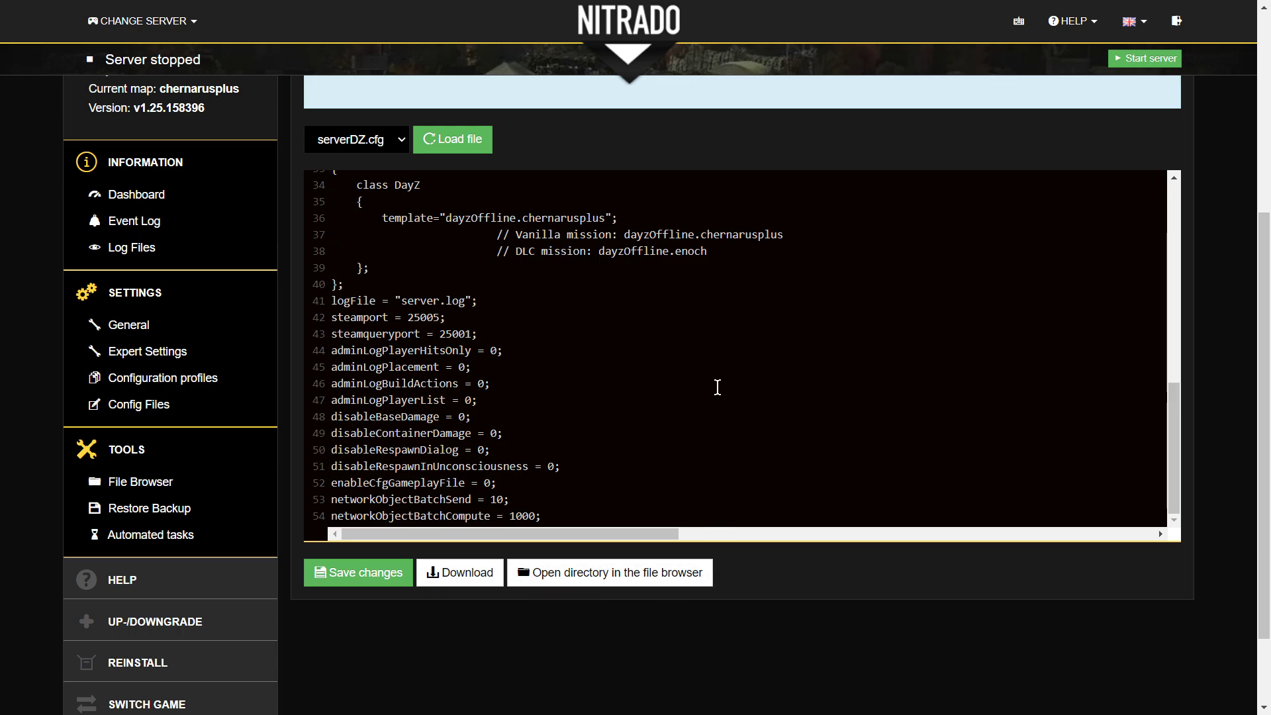
- Change enableCfgGameplayFile on line 52 from 0 to 1 and save serverDZ.cfg
{"action": "key", "text": "BackSpace"}
{"action": "type", "text": "1"}
{"action": "left_click", "coordinate": [354, 576]}
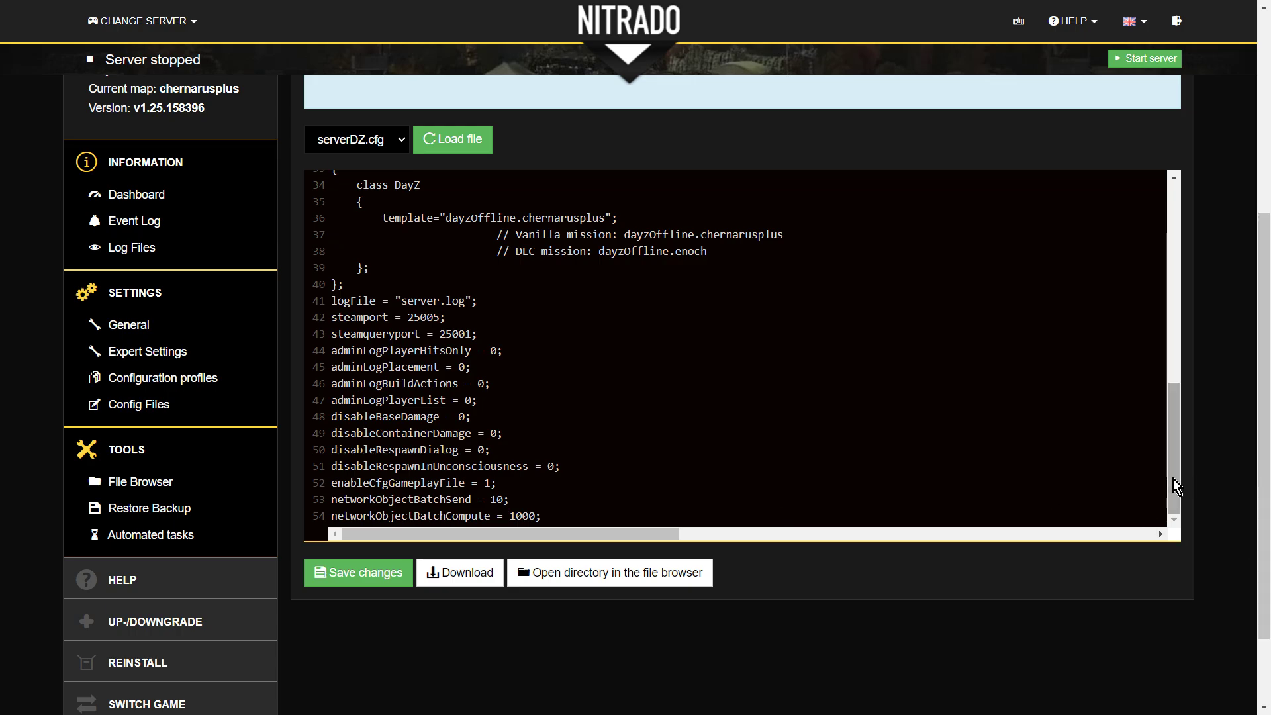
{"action": "left_click_drag", "start_coordinate": [1173, 478], "coordinate": [1157, 265]}
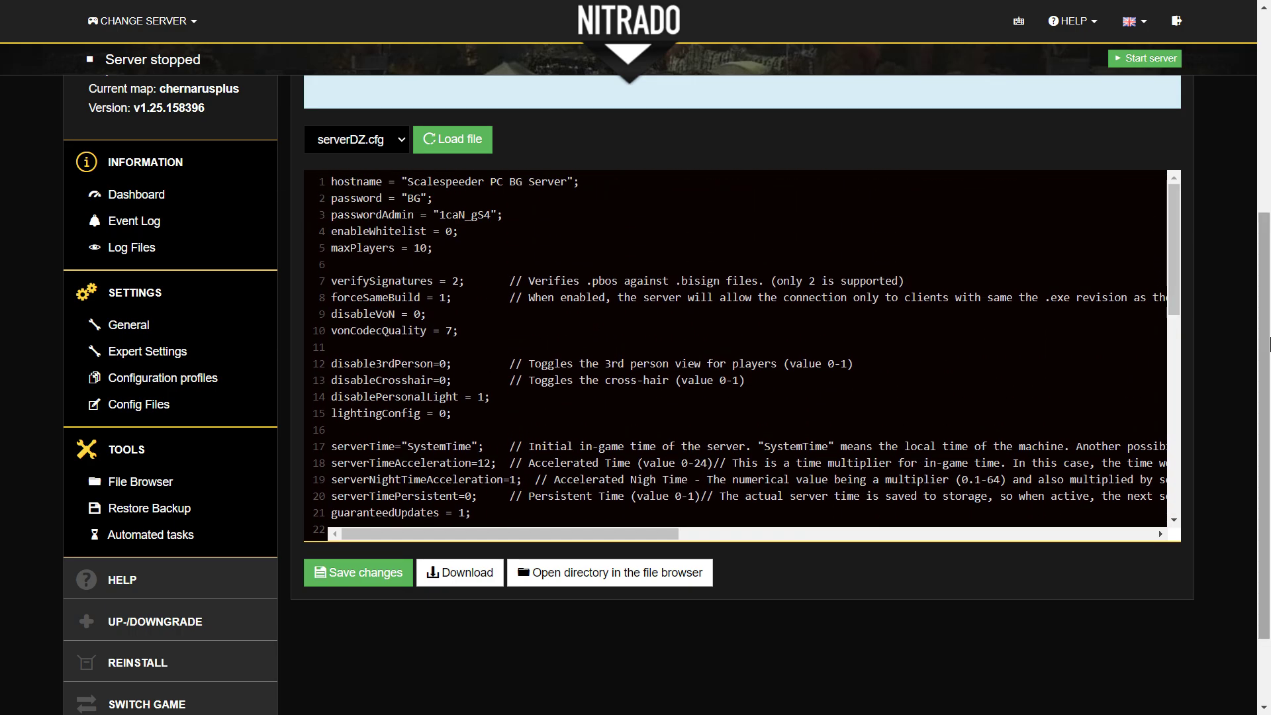
{"action": "scroll", "coordinate": [1264, 341], "scroll_direction": "up", "scroll_amount": 1}
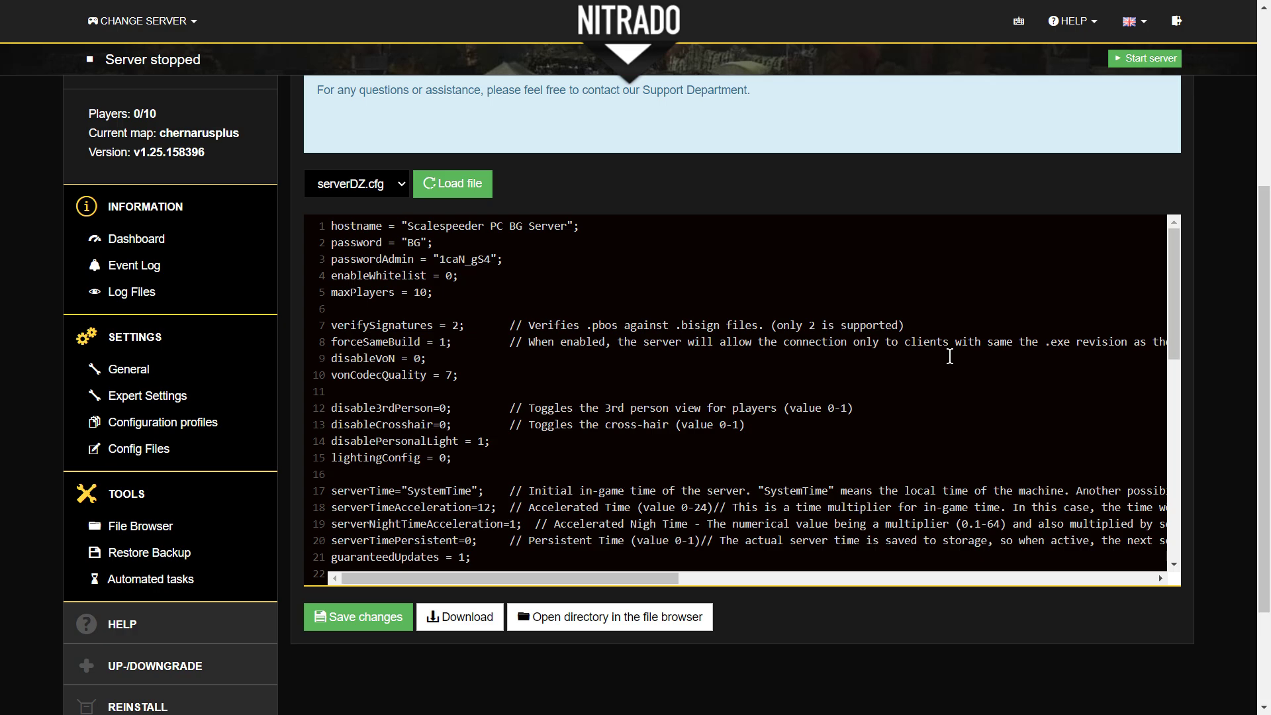
- Exit full screen and check the DayZ Launcher server list, then return to serverDZ.cfg
{"action": "key", "text": "F11"}
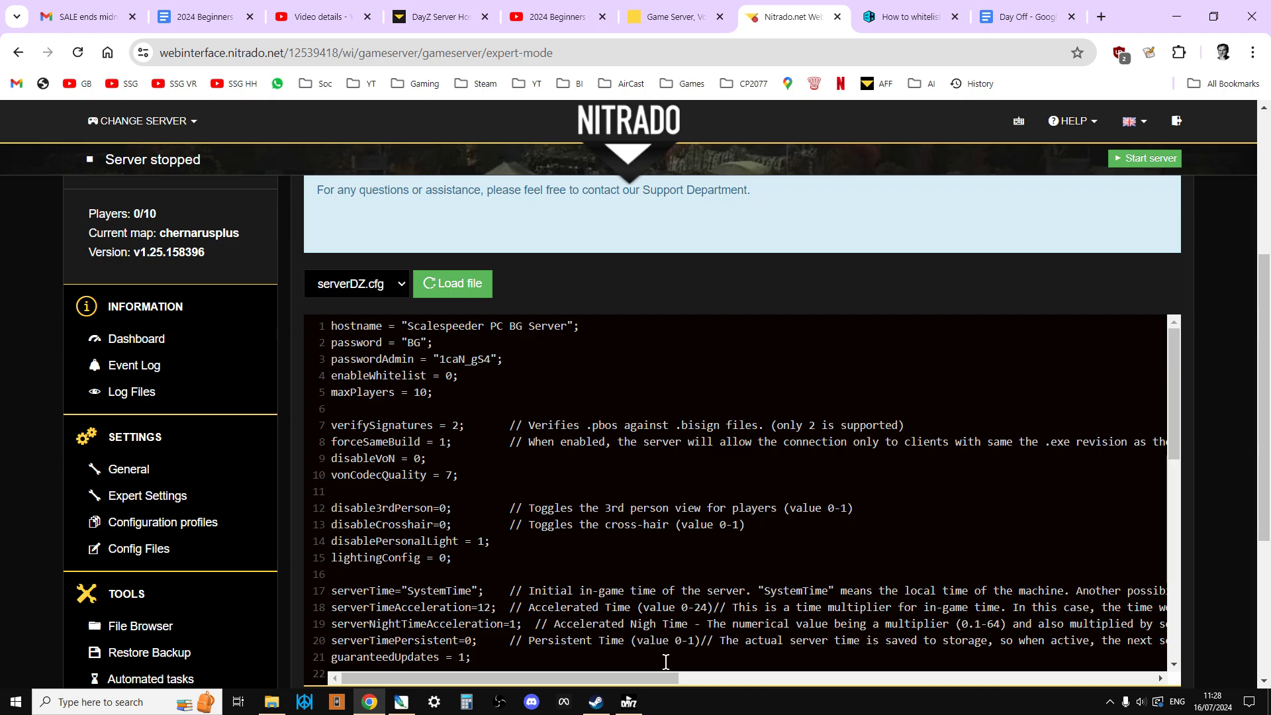
{"action": "left_click", "coordinate": [629, 702]}
{"action": "mouse_move", "coordinate": [357, 232]}
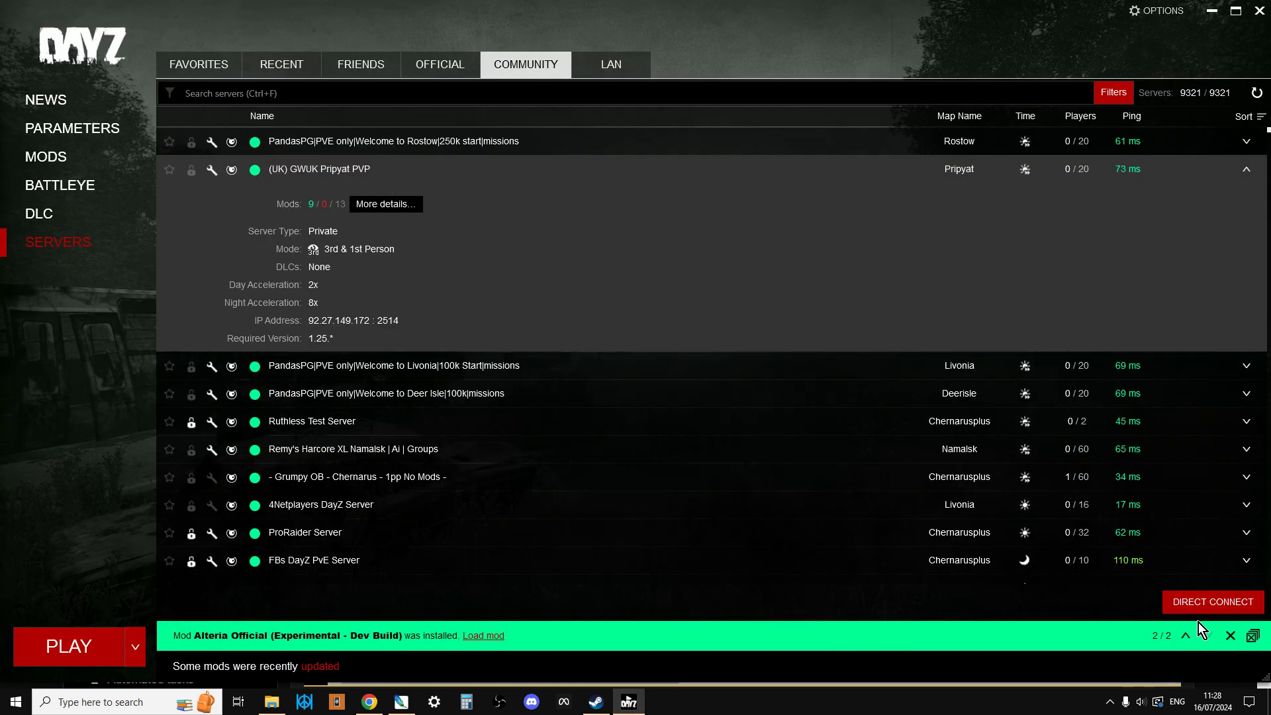
{"action": "left_click", "coordinate": [371, 712]}
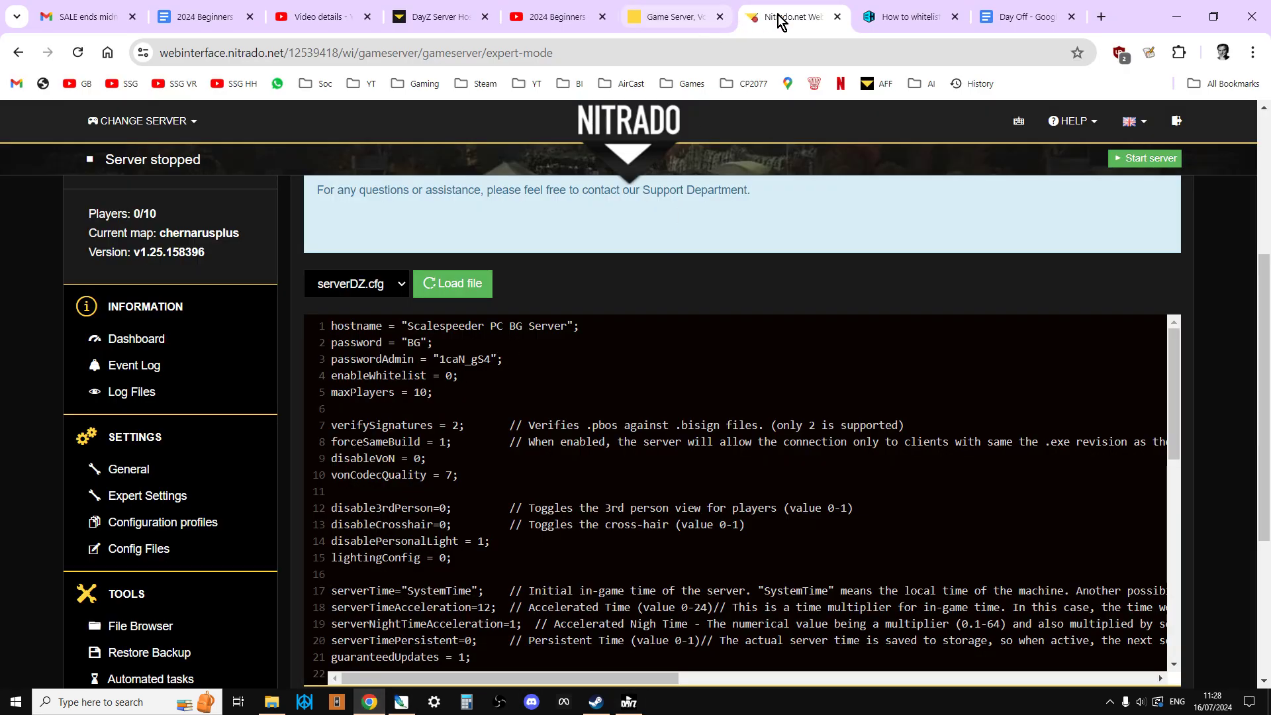
{"action": "scroll", "coordinate": [123, 352], "scroll_direction": "up", "scroll_amount": 5}
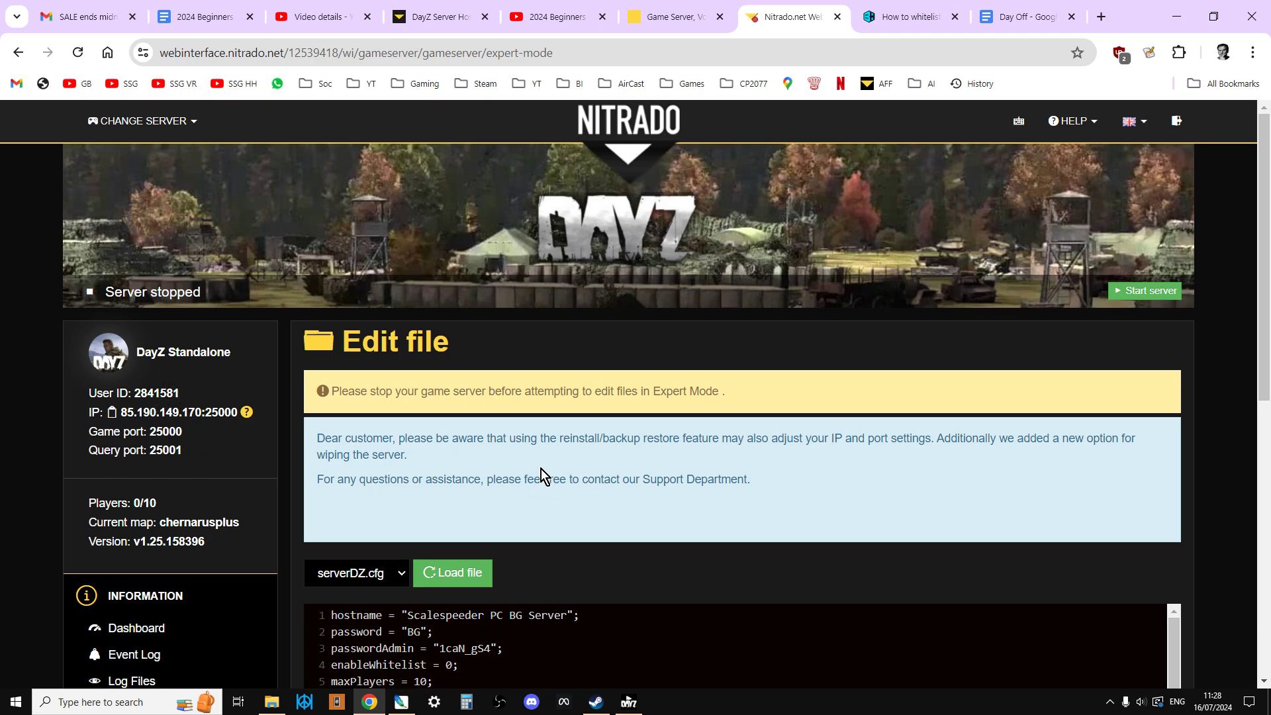
{"action": "scroll", "coordinate": [543, 470], "scroll_direction": "down", "scroll_amount": 3}
{"action": "left_click", "coordinate": [629, 702]}
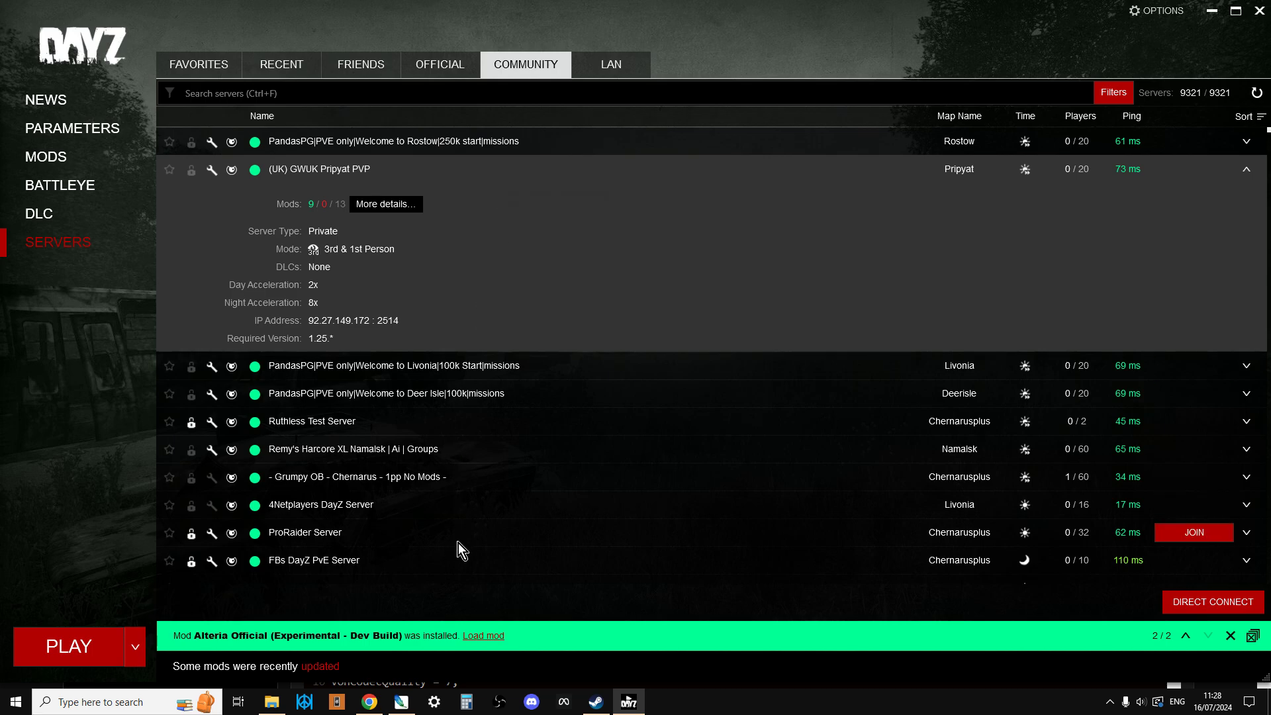
{"action": "left_click", "coordinate": [371, 704]}
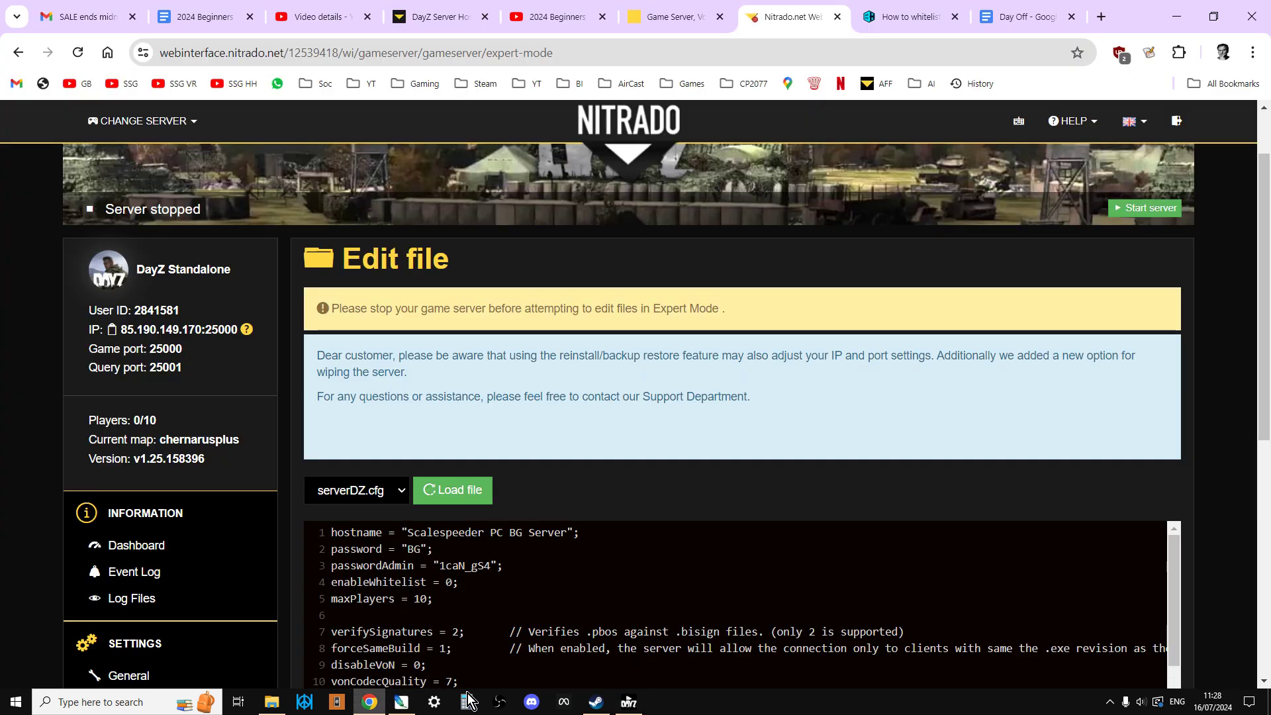
{"action": "scroll", "coordinate": [688, 510], "scroll_direction": "down", "scroll_amount": 3}
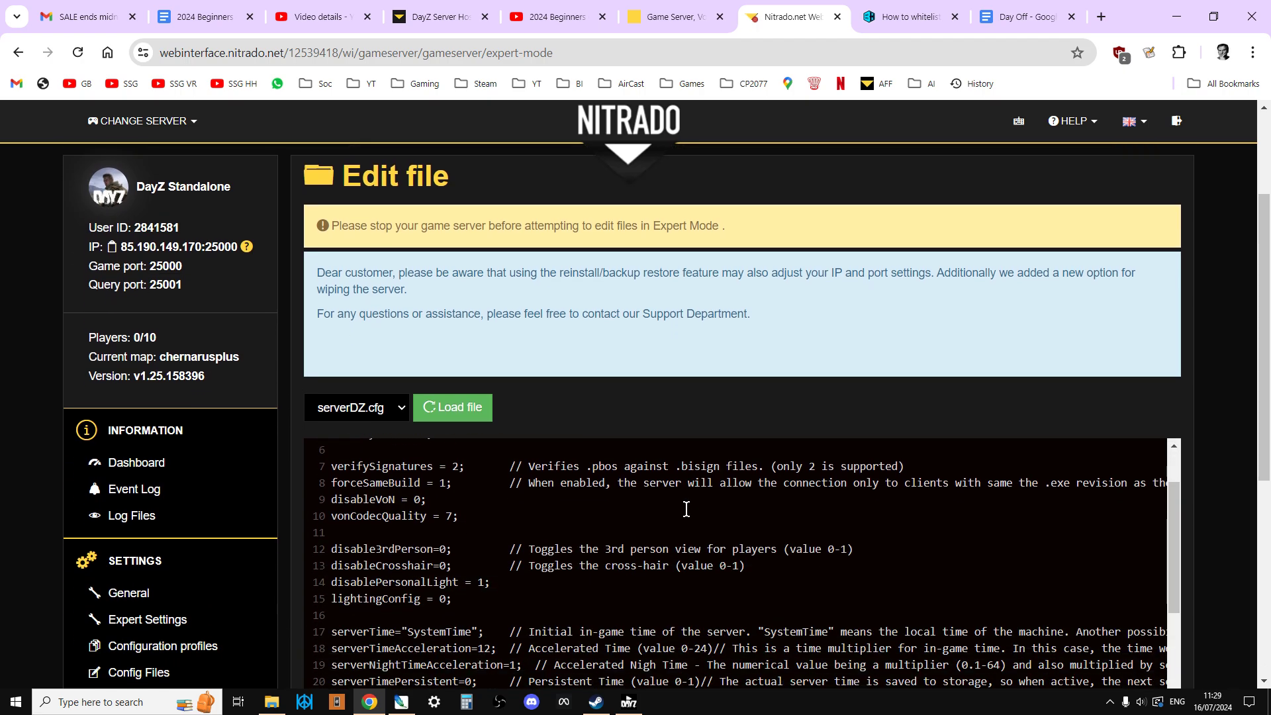
{"action": "scroll", "coordinate": [686, 510], "scroll_direction": "up", "scroll_amount": 3}
{"action": "left_click_drag", "start_coordinate": [1256, 424], "coordinate": [1146, 499]}
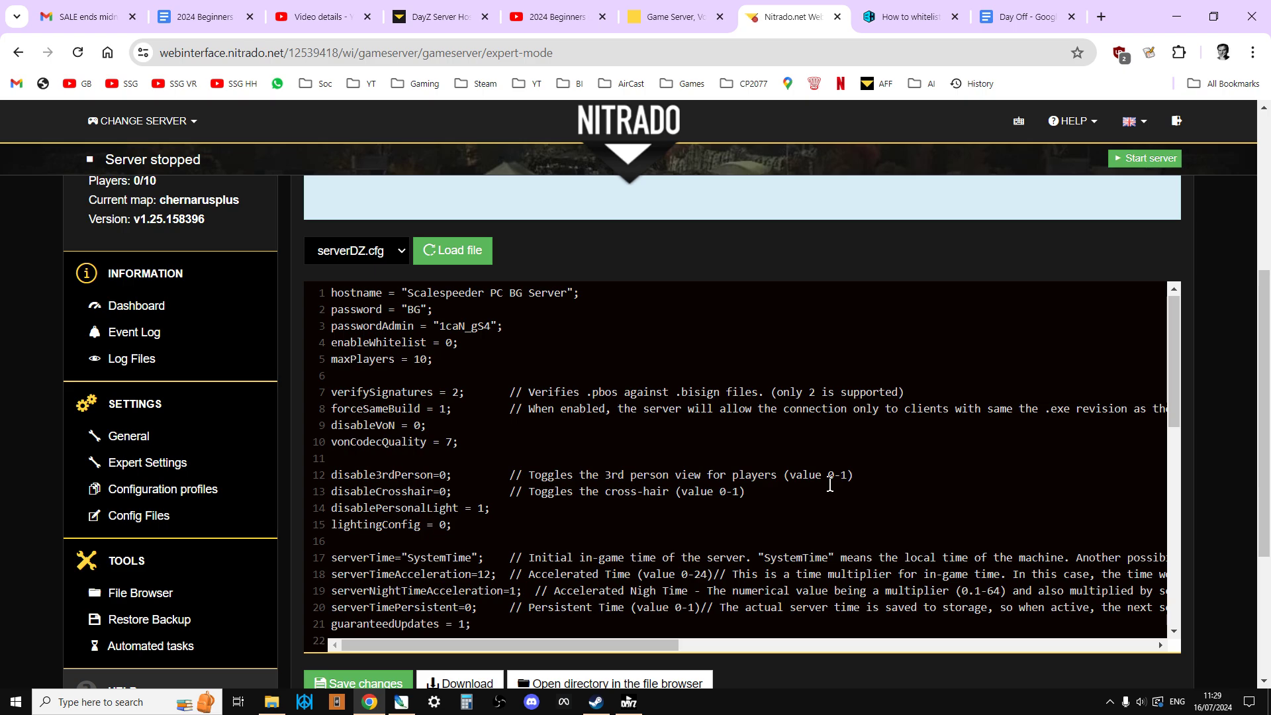
- Start the stopped DayZ server and confirm, so its status shows Restarting
{"action": "left_click", "coordinate": [1145, 158]}
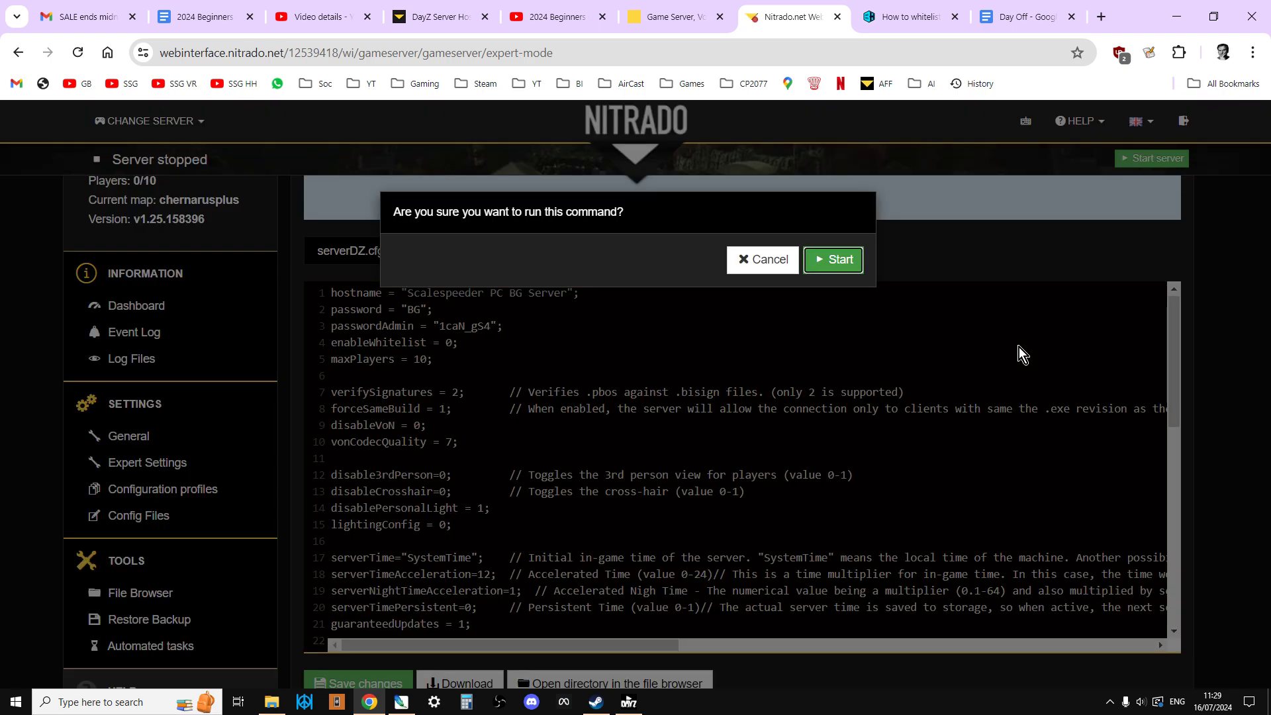
{"action": "left_click", "coordinate": [844, 267]}
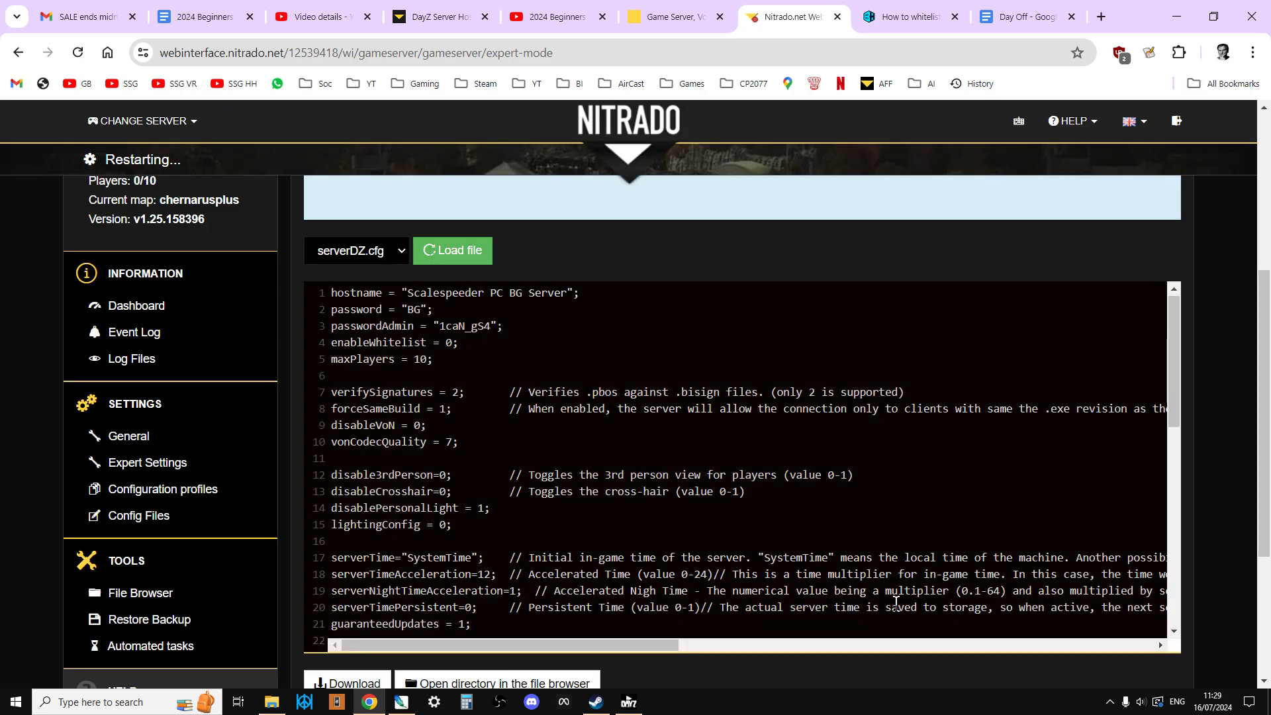